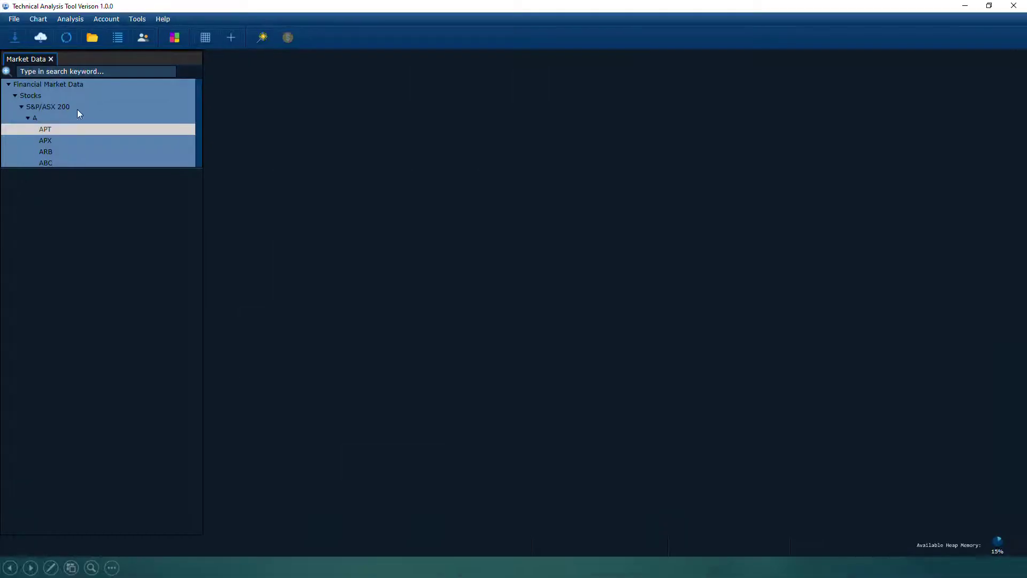
- Show the download schedules, enlarge their list, and open the "2021 - Dow Jones" schedule for management
{"action": "left_click", "coordinate": [42, 38]}
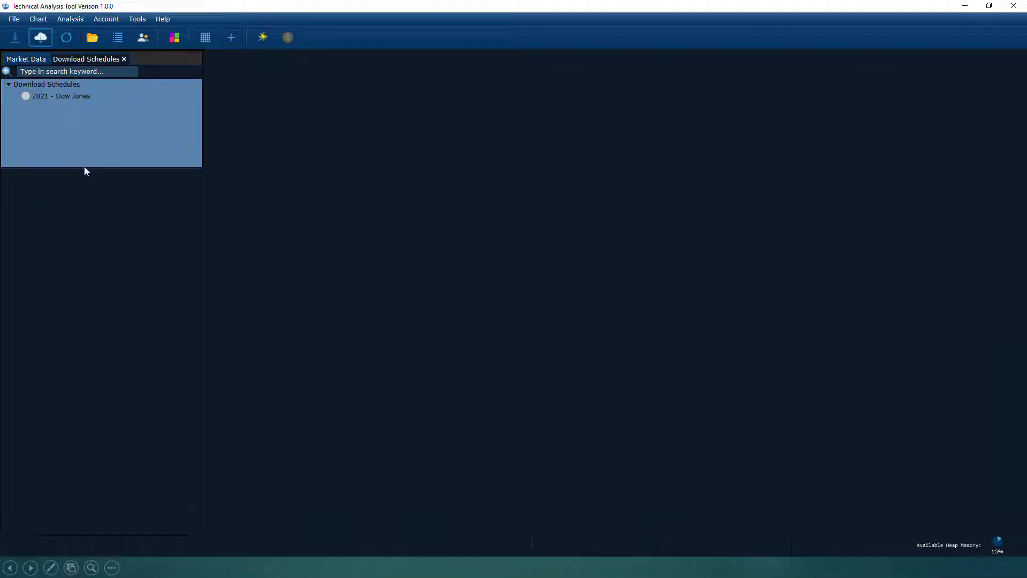
{"action": "left_click_drag", "start_coordinate": [87, 168], "coordinate": [88, 227]}
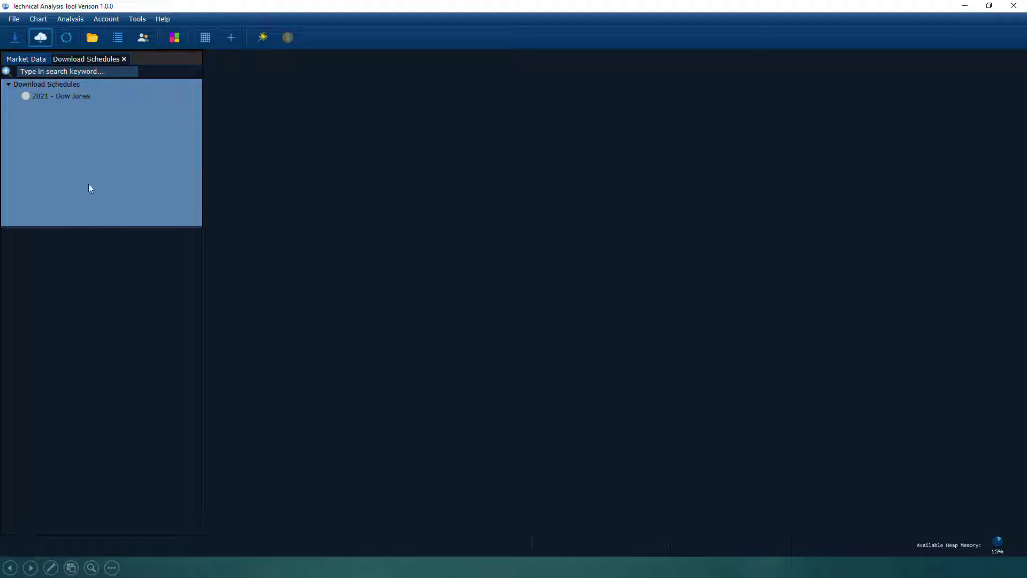
{"action": "left_click", "coordinate": [59, 97]}
{"action": "double_click", "coordinate": [59, 97]}
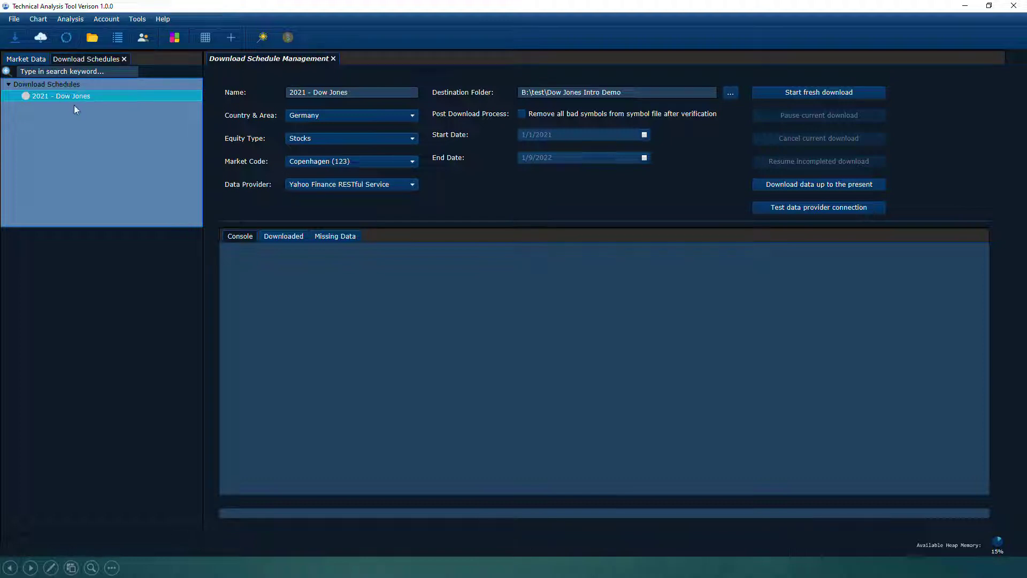
- Set the country and area of the 2021 - Dow Jones schedule to United_States
{"action": "left_click", "coordinate": [361, 98]}
{"action": "left_click", "coordinate": [329, 114]}
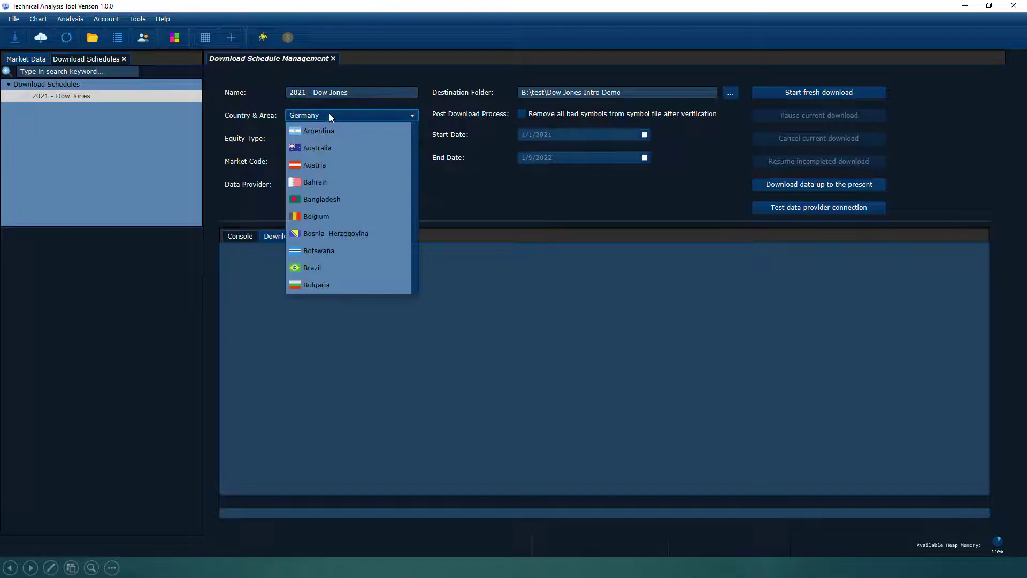
{"action": "scroll", "coordinate": [373, 169], "scroll_direction": "down", "scroll_amount": 8}
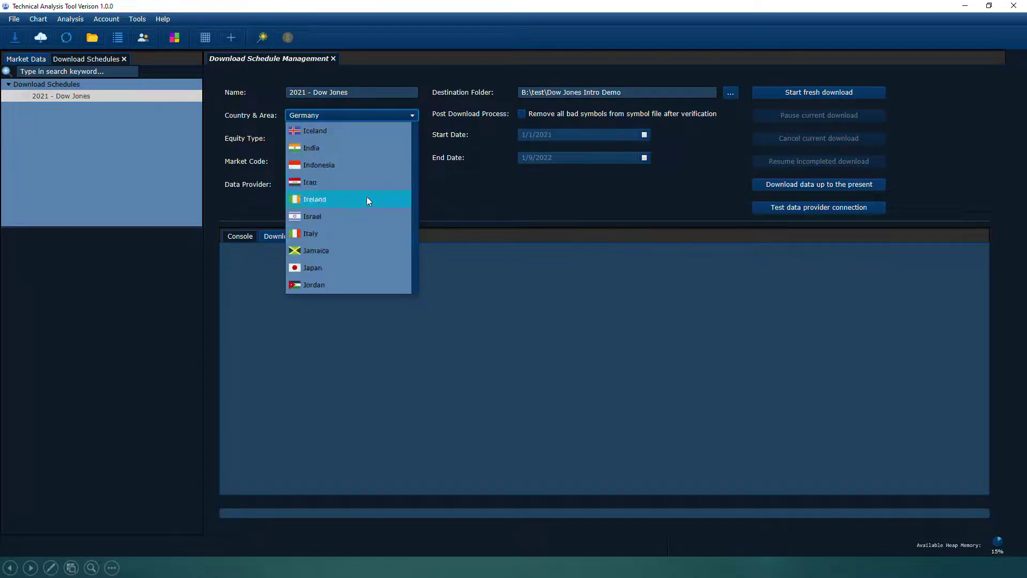
{"action": "scroll", "coordinate": [360, 234], "scroll_direction": "down", "scroll_amount": 10}
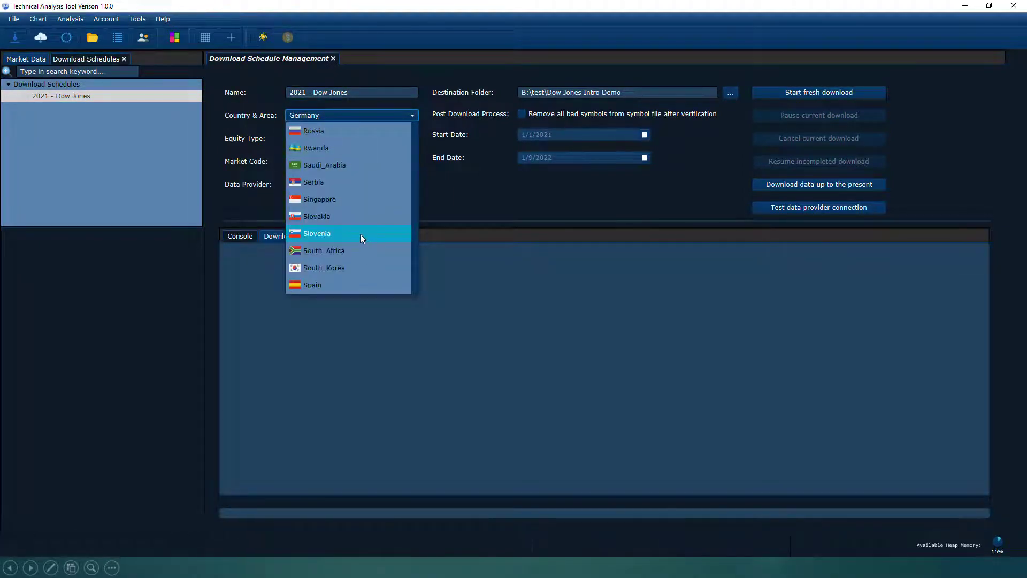
{"action": "left_click", "coordinate": [339, 183]}
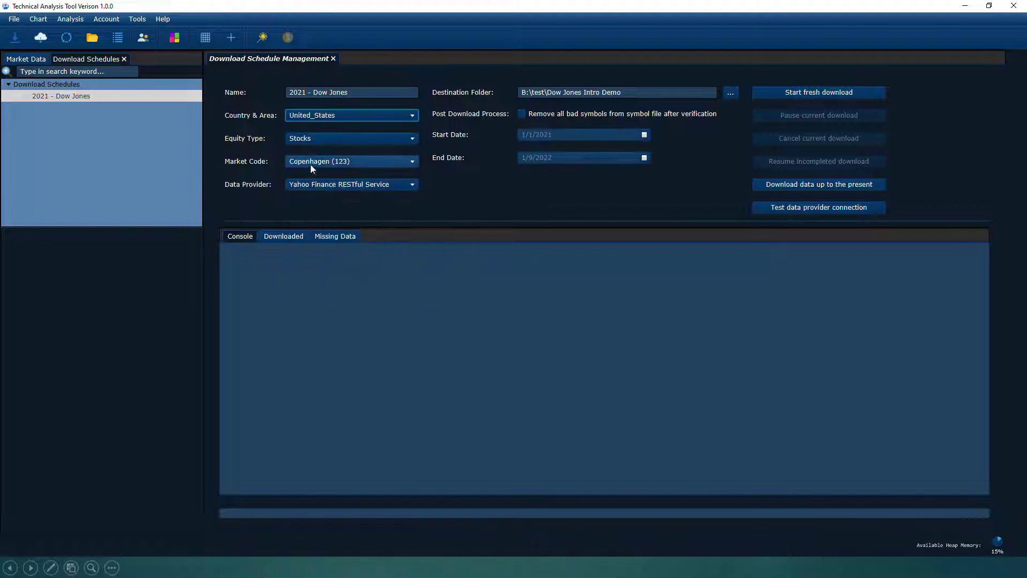
- Set the schedule's equity type to Indices and its market code to Dow Jones
{"action": "left_click", "coordinate": [314, 140]}
{"action": "left_click", "coordinate": [314, 141]}
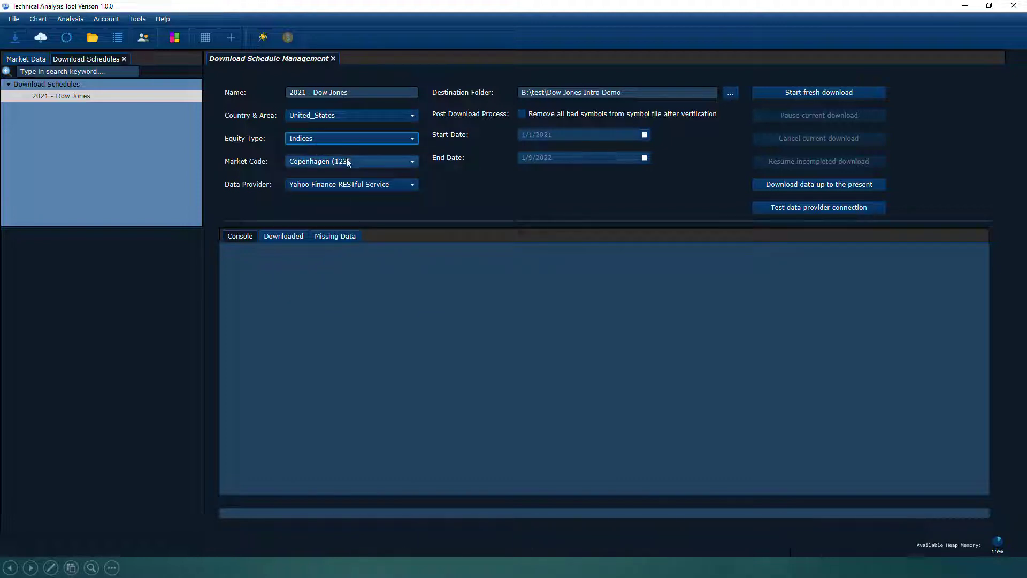
{"action": "left_click", "coordinate": [344, 161]}
{"action": "left_click", "coordinate": [342, 177]}
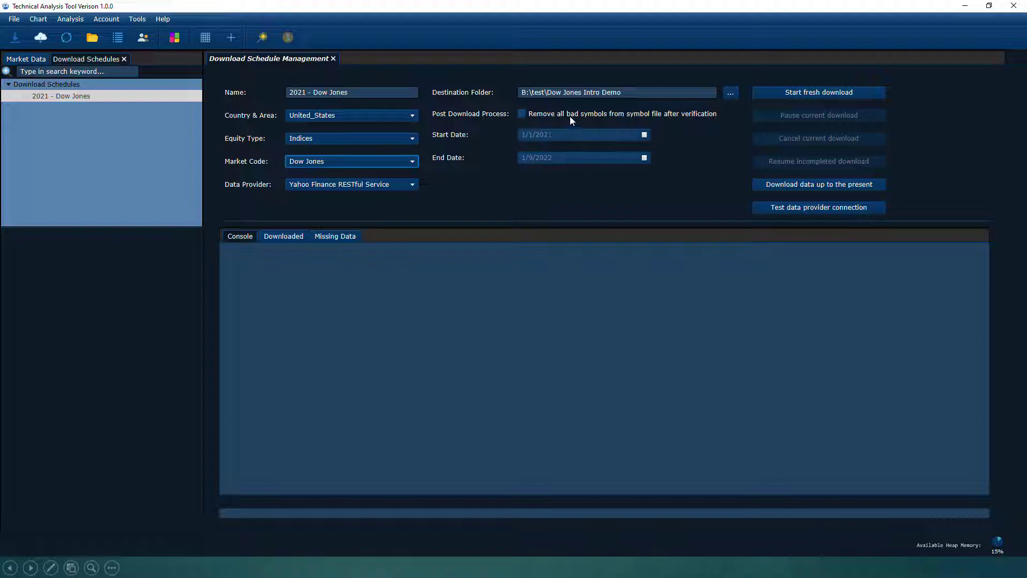
- Switch to the destination folder B:\test\Dow Jones Intro Demo in File Explorer and delete all CSV files in it
{"action": "left_click", "coordinate": [644, 99]}
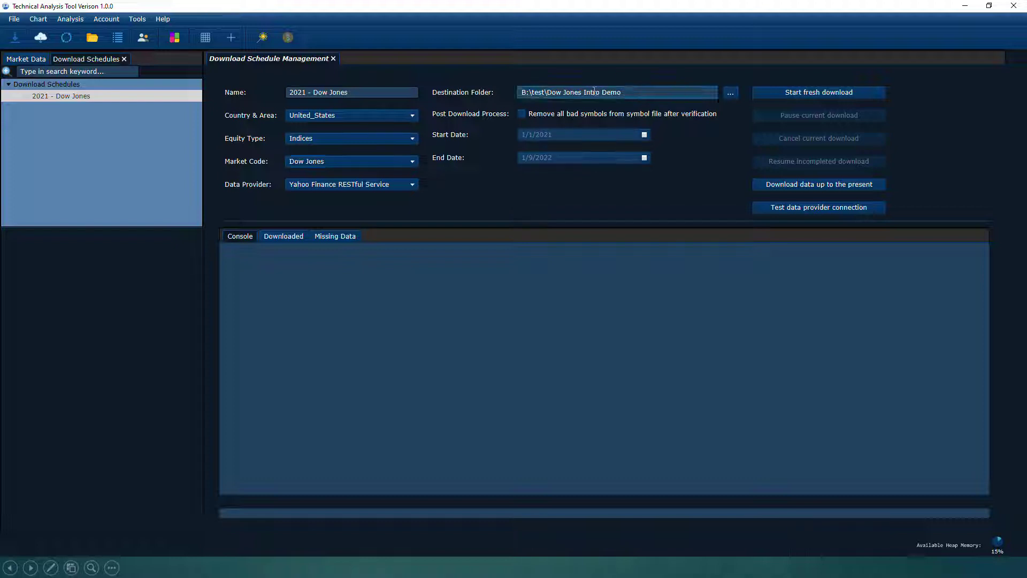
{"action": "left_click_drag", "start_coordinate": [594, 91], "coordinate": [487, 87]}
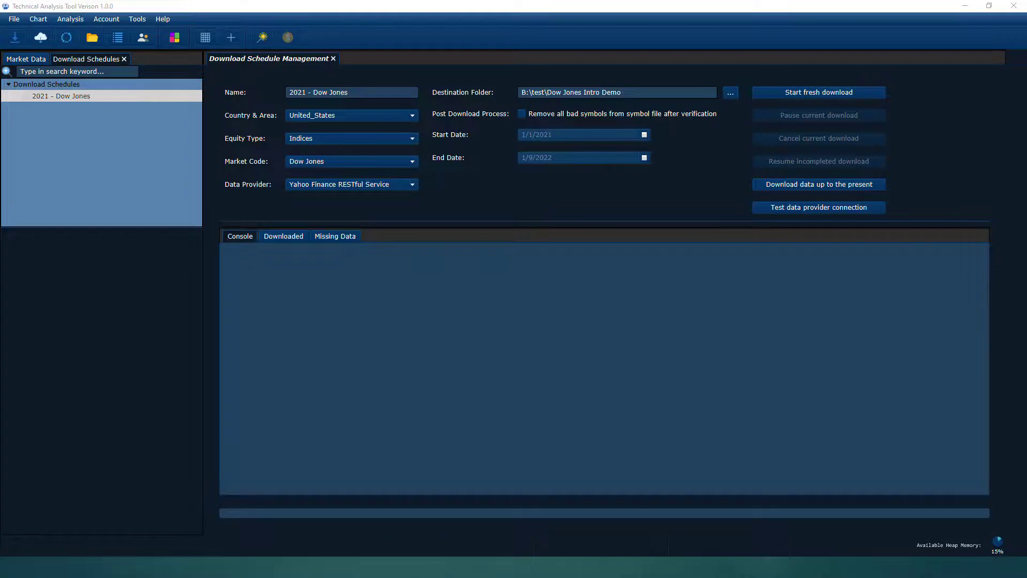
{"action": "left_click_drag", "start_coordinate": [0, 143], "coordinate": [467, 144]}
{"action": "double_click", "coordinate": [467, 143]}
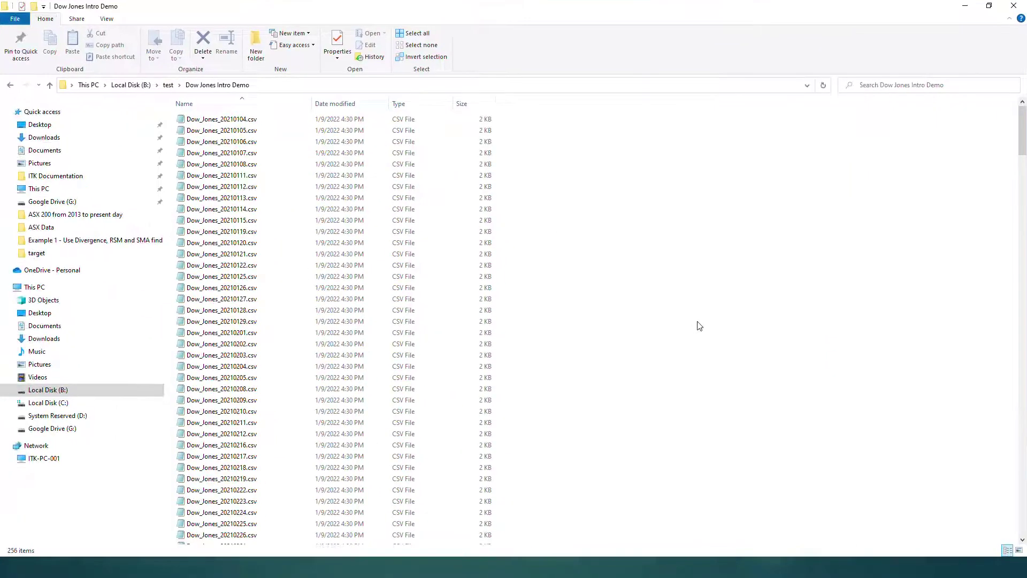
{"action": "key", "text": "ctrl+a"}
{"action": "right_click", "coordinate": [446, 359]}
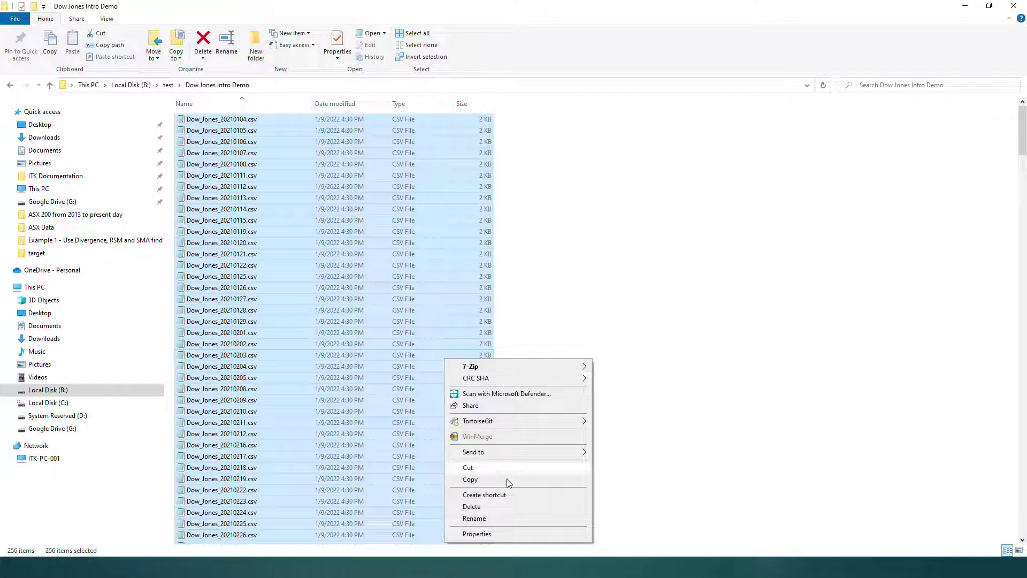
{"action": "left_click", "coordinate": [493, 507]}
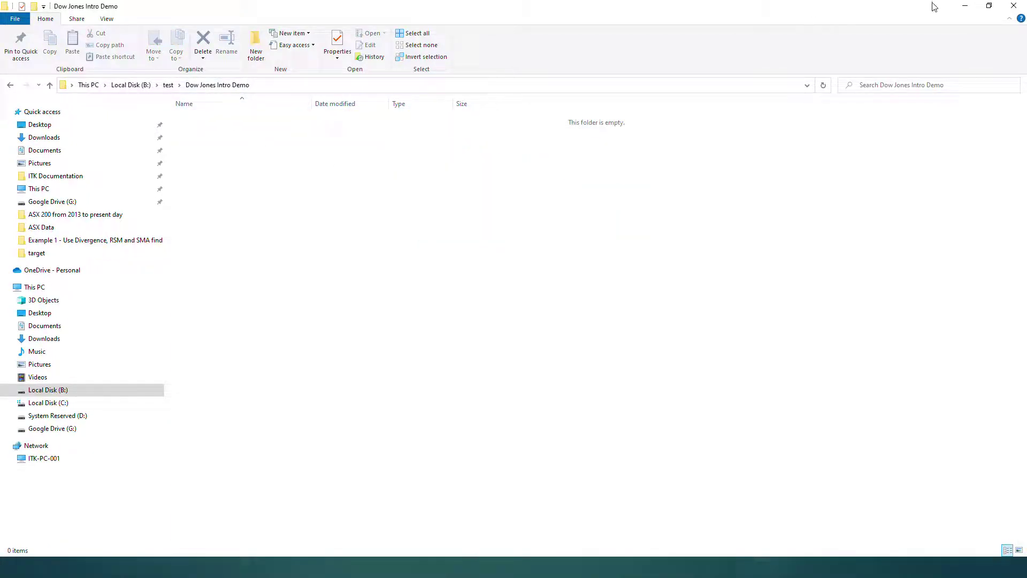
{"action": "left_click", "coordinate": [961, 7]}
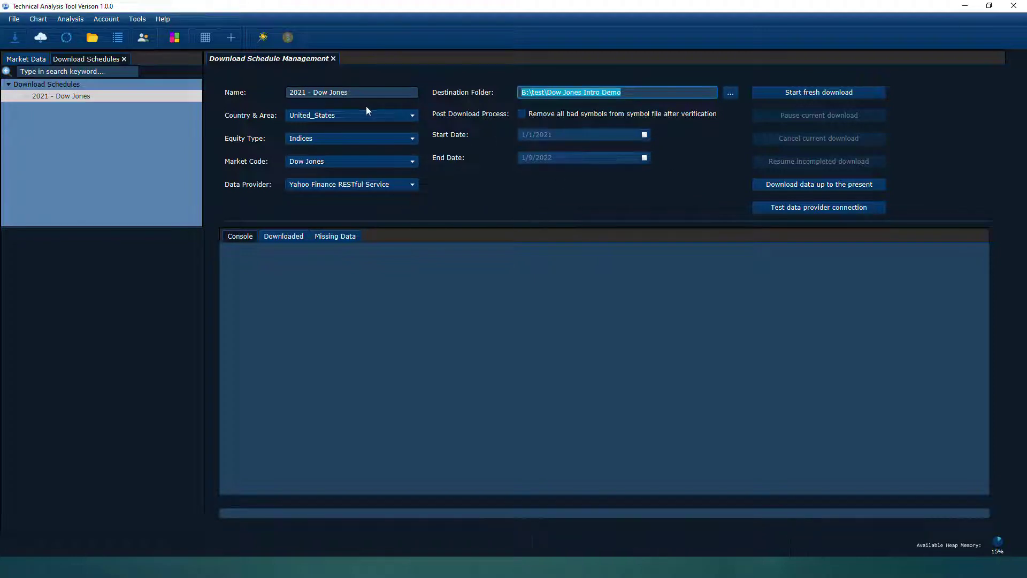
- Set the schedule's equity type to Stocks and test the connection to the Yahoo Finance RESTful Service
{"action": "left_click", "coordinate": [321, 137]}
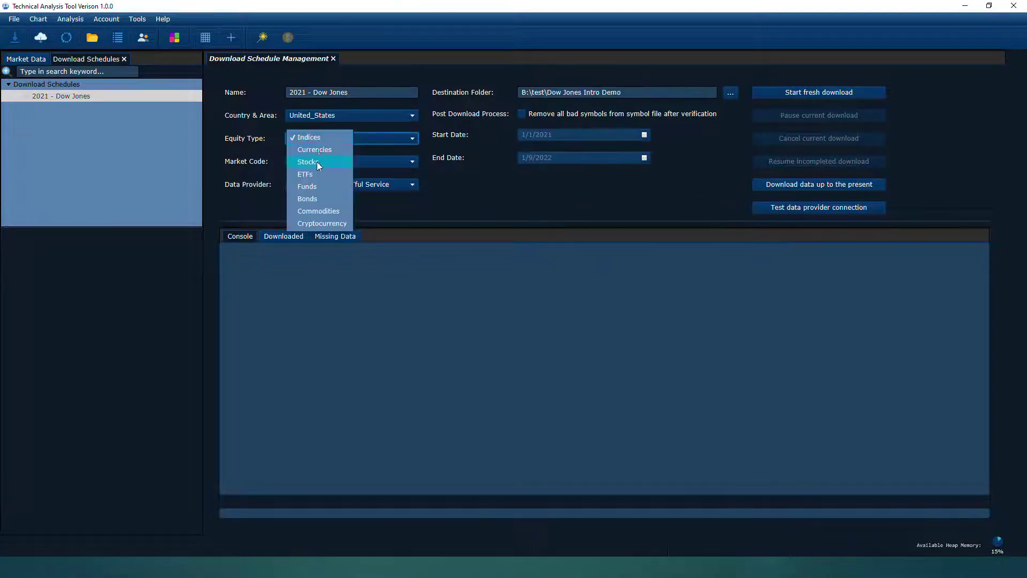
{"action": "left_click", "coordinate": [317, 162]}
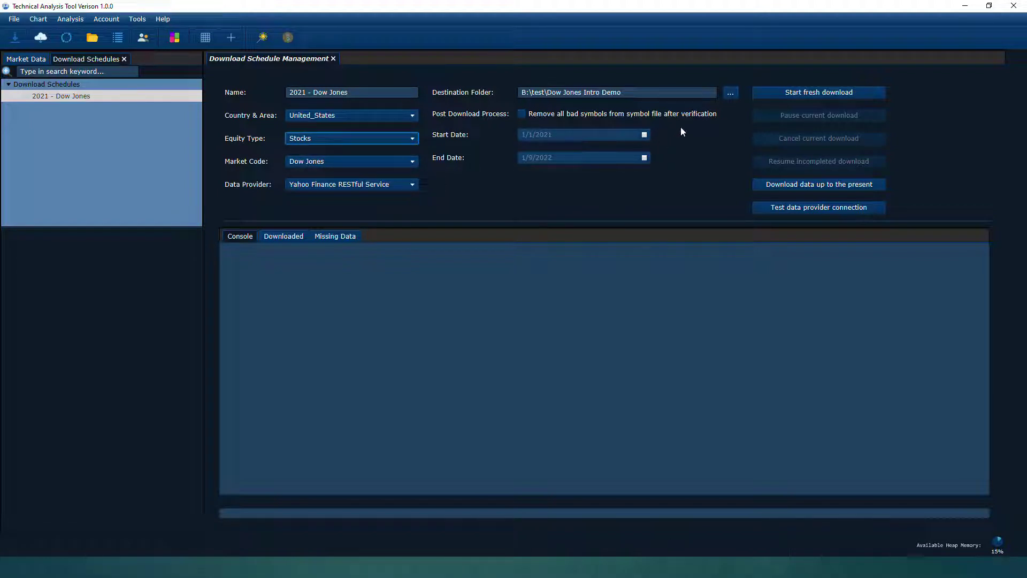
{"action": "left_click", "coordinate": [805, 208]}
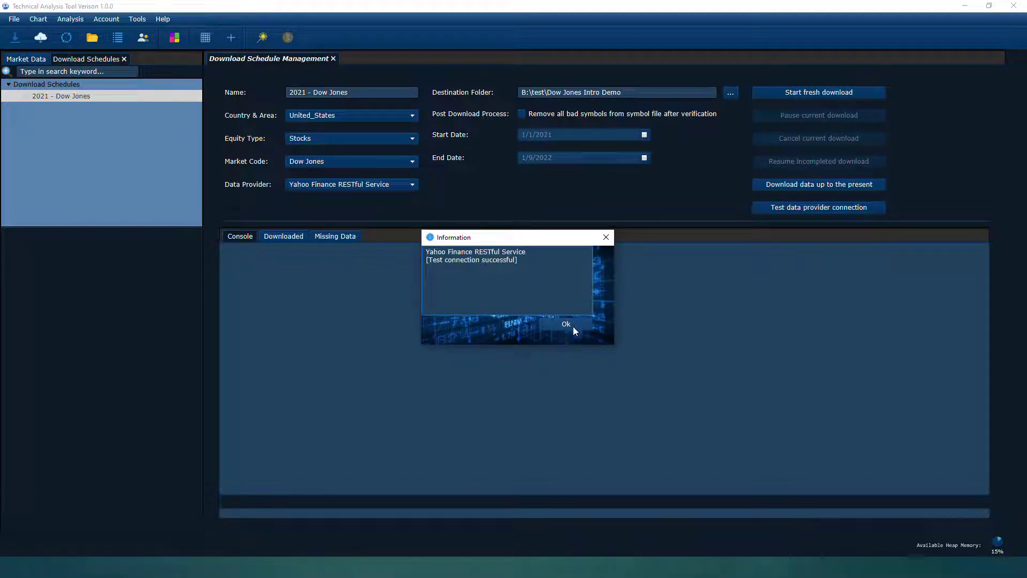
{"action": "left_click", "coordinate": [569, 325]}
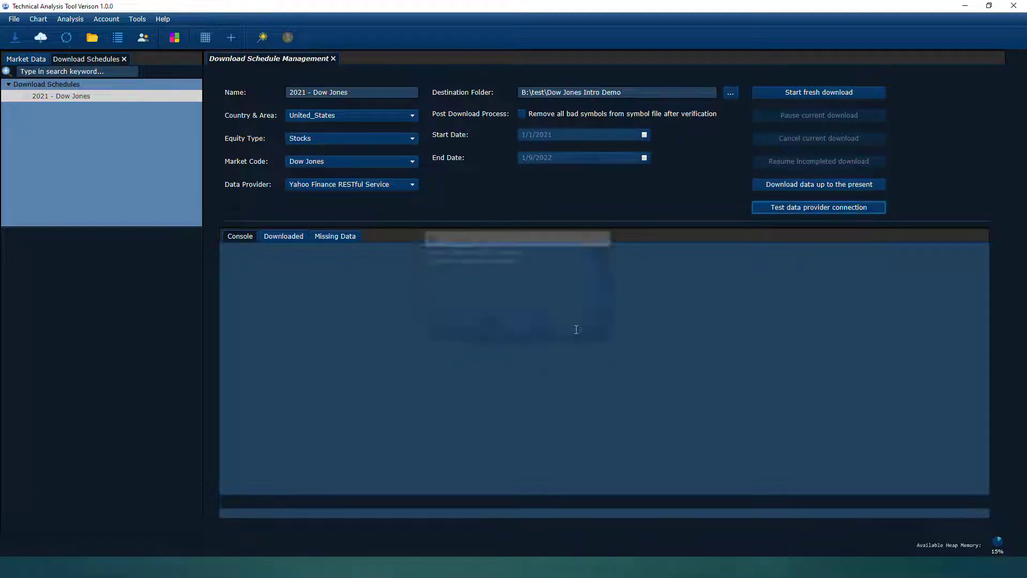
- Start a fresh download, agreeing to delete existing files and restart the task, and check the files arriving in the destination folder
{"action": "left_click", "coordinate": [820, 92]}
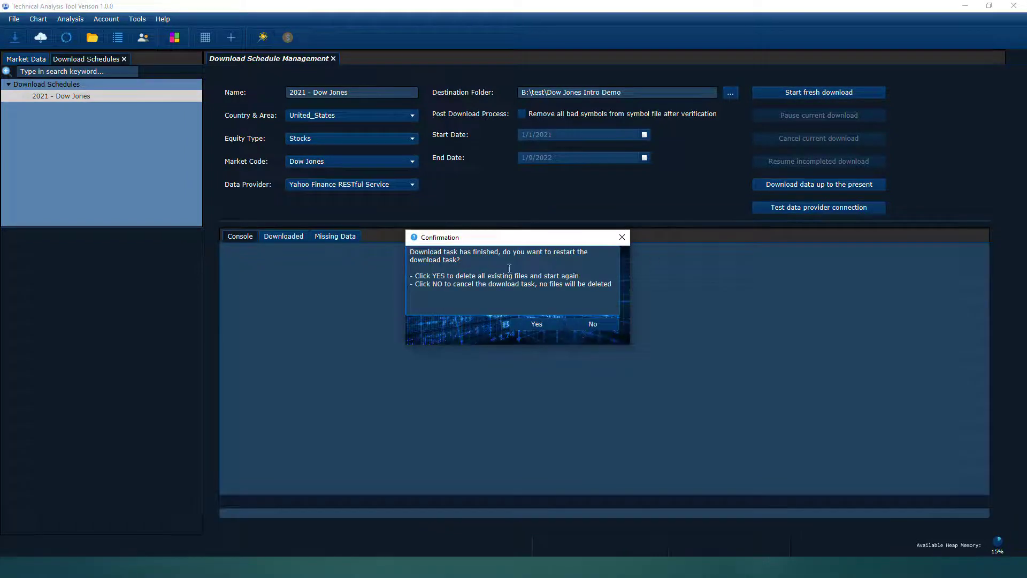
{"action": "left_click", "coordinate": [539, 325]}
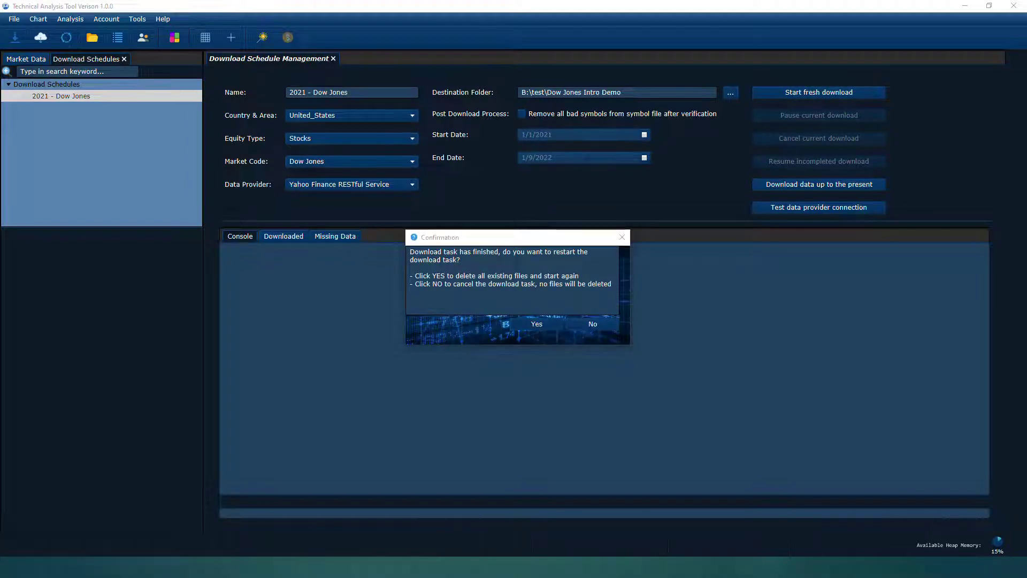
{"action": "left_click", "coordinate": [505, 324]}
{"action": "left_click", "coordinate": [699, 353]}
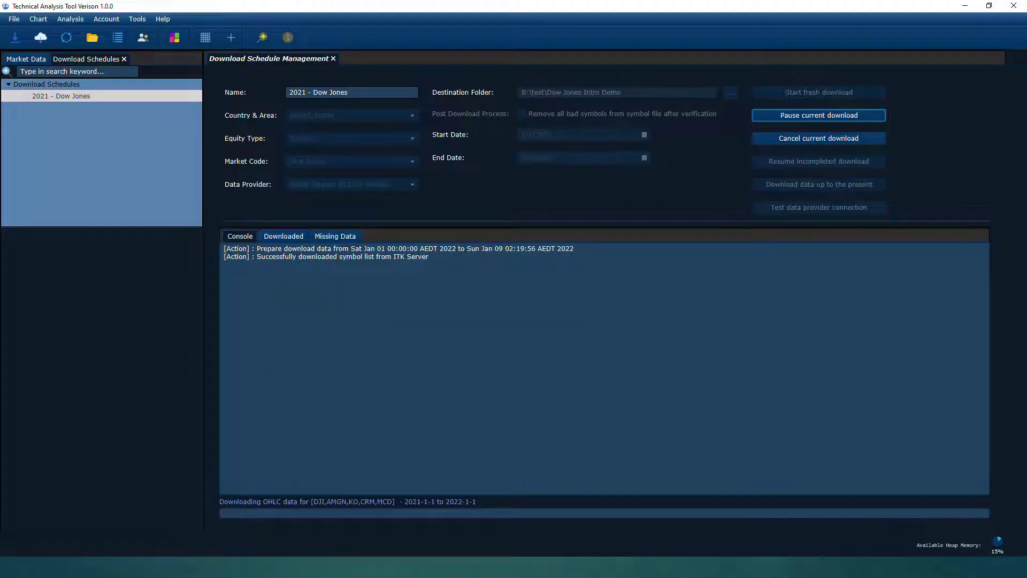
{"action": "key", "text": "alt+Tab"}
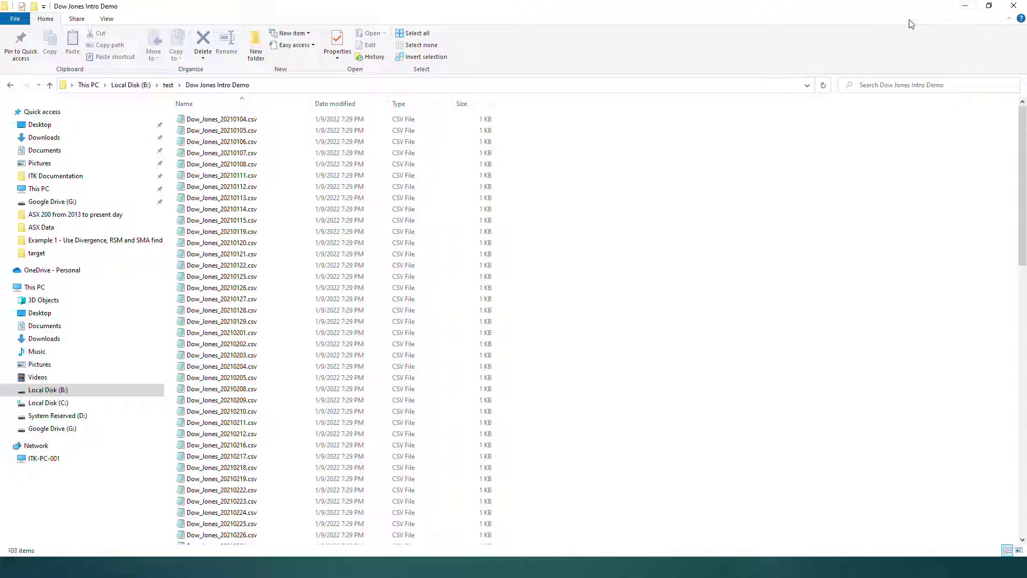
{"action": "left_click", "coordinate": [965, 6]}
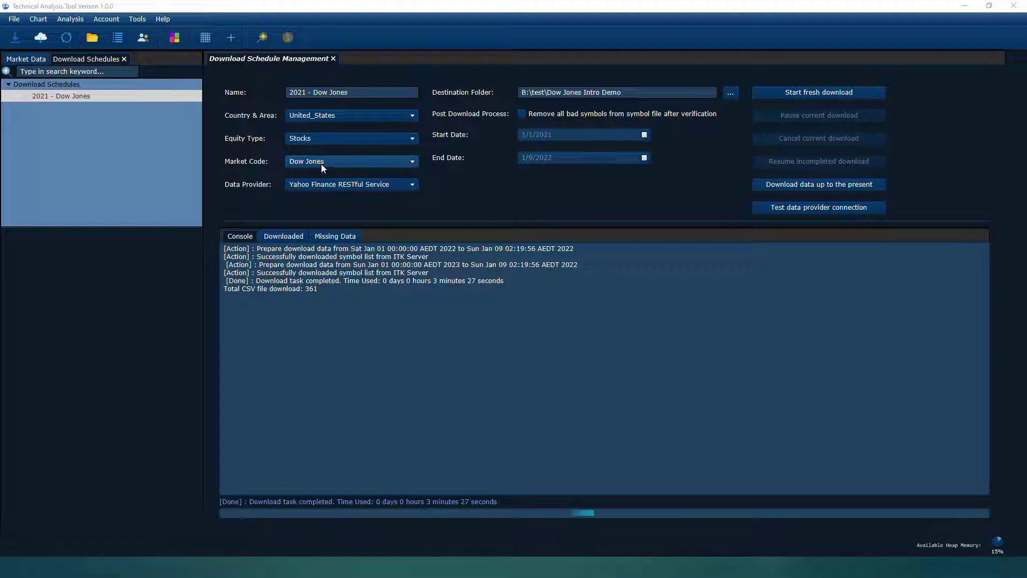
- Set the schedule's country and area to Seoul and view the market codes offered for its stocks
{"action": "left_click", "coordinate": [323, 117]}
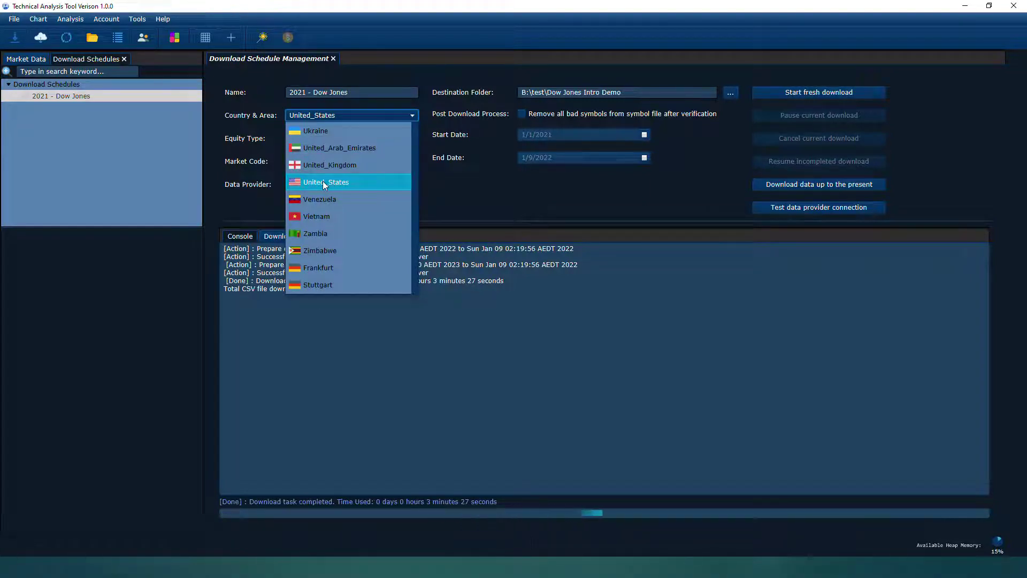
{"action": "scroll", "coordinate": [321, 198], "scroll_direction": "down", "scroll_amount": 1}
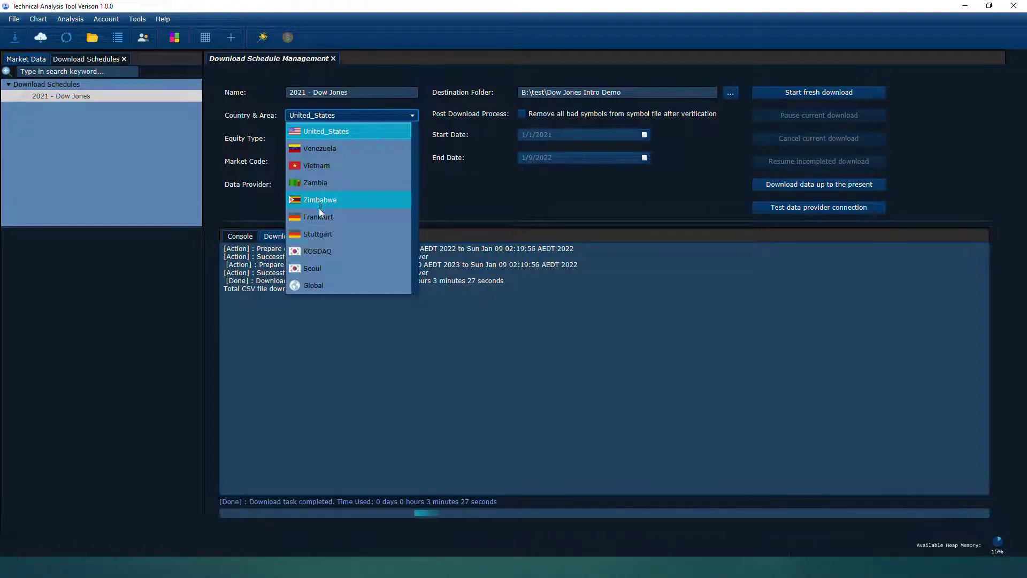
{"action": "left_click", "coordinate": [321, 268]}
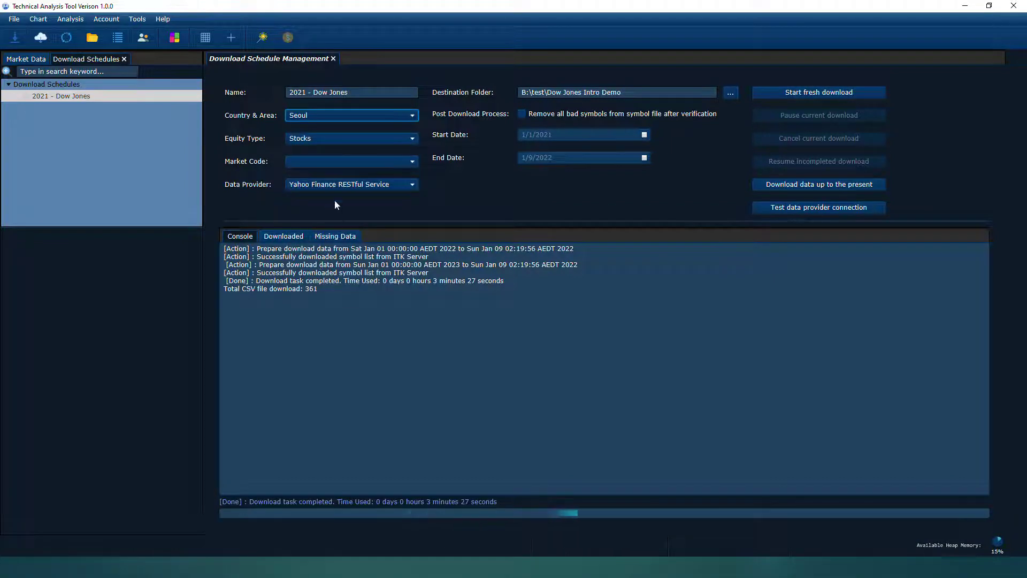
{"action": "left_click", "coordinate": [336, 161]}
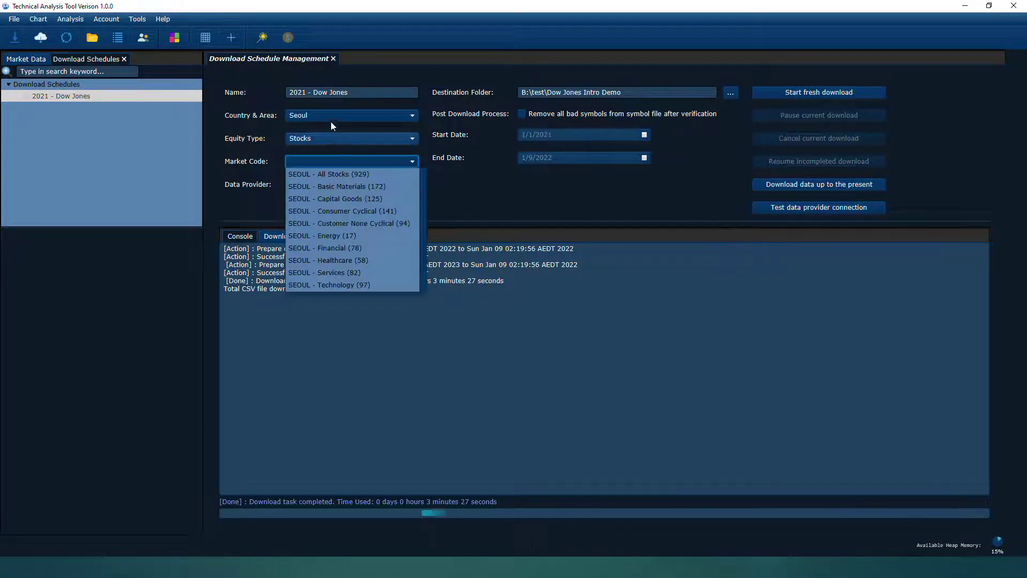
- Set the country and area to Vietnam, check its market codes, and keep Stocks as the equity type
{"action": "left_click", "coordinate": [328, 115]}
{"action": "left_click", "coordinate": [323, 164]}
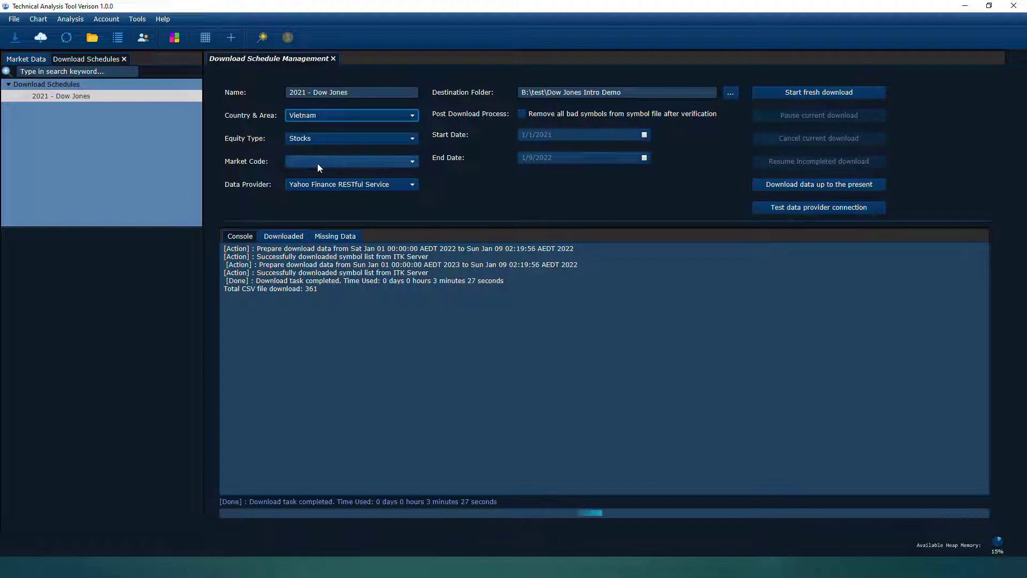
{"action": "left_click", "coordinate": [326, 161]}
{"action": "left_click", "coordinate": [325, 163]}
{"action": "left_click", "coordinate": [301, 139]}
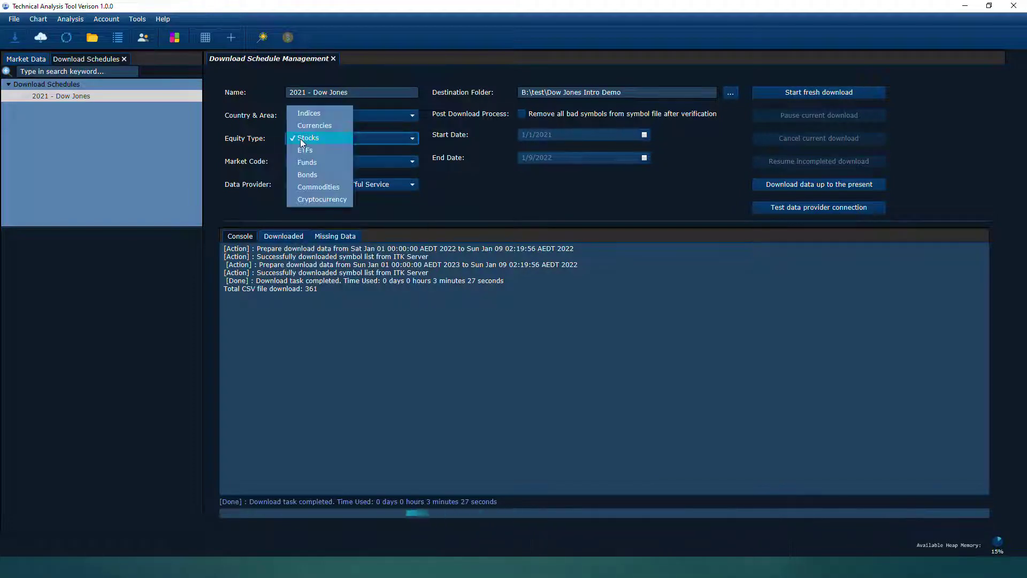
{"action": "left_click", "coordinate": [300, 139]}
- Set the country and area to United_Kingdom and view the market codes offered for its stocks
{"action": "left_click", "coordinate": [331, 118]}
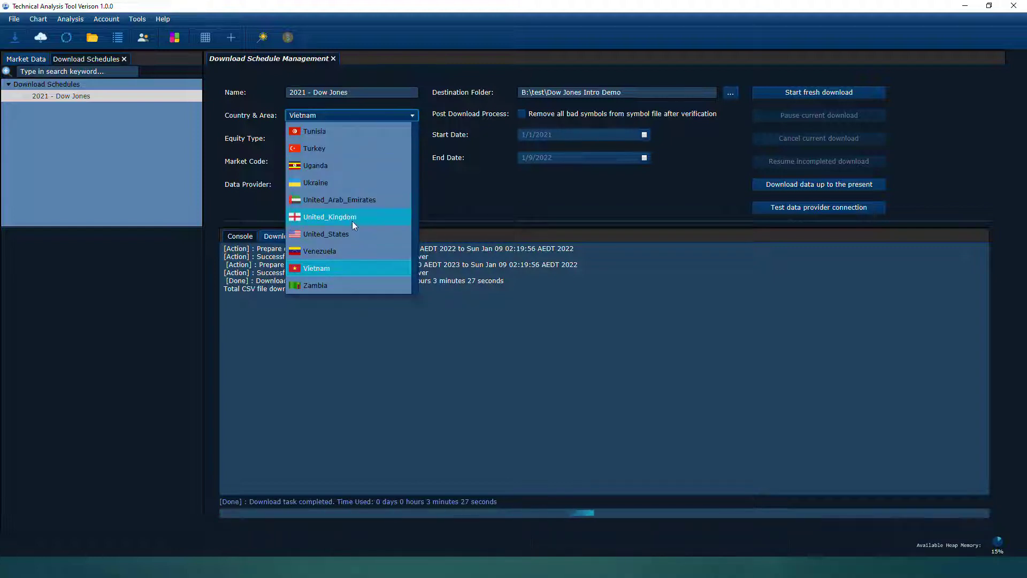
{"action": "left_click", "coordinate": [352, 219]}
{"action": "left_click", "coordinate": [329, 163]}
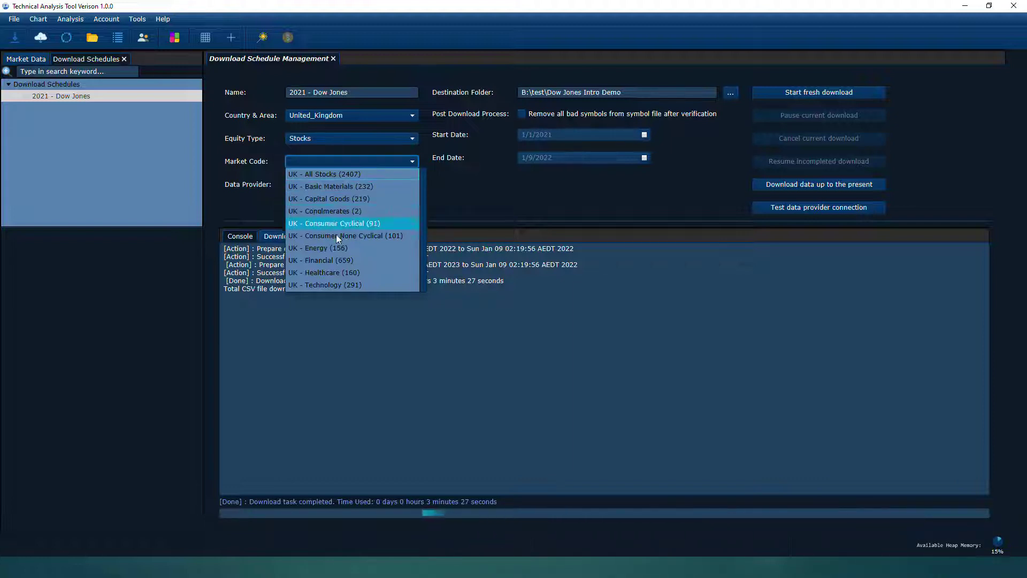
- Set the schedule's country and area to Italy, view the market codes offered for its stocks, and close the schedule
{"action": "left_click", "coordinate": [333, 117]}
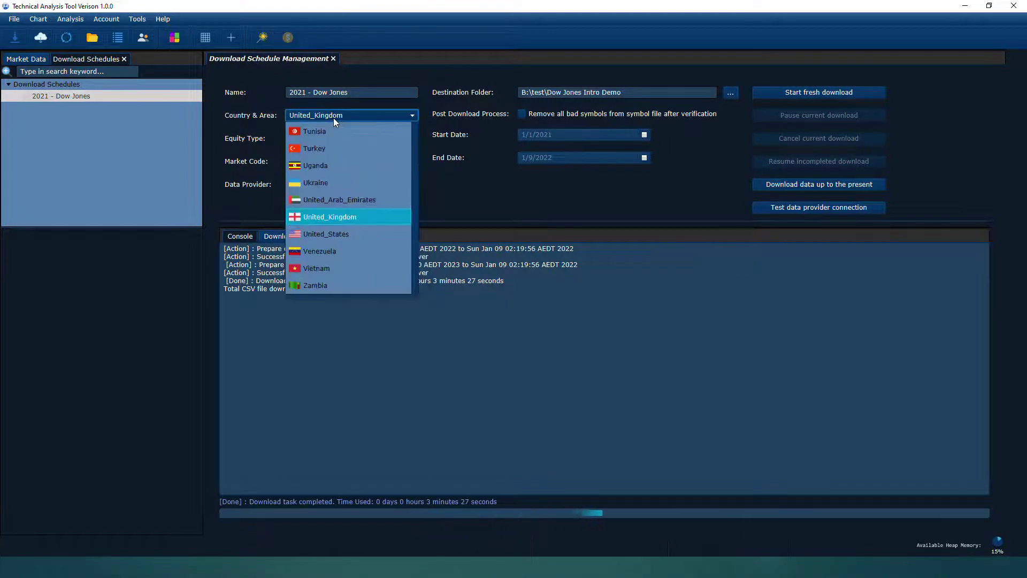
{"action": "scroll", "coordinate": [339, 177], "scroll_direction": "up", "scroll_amount": 4}
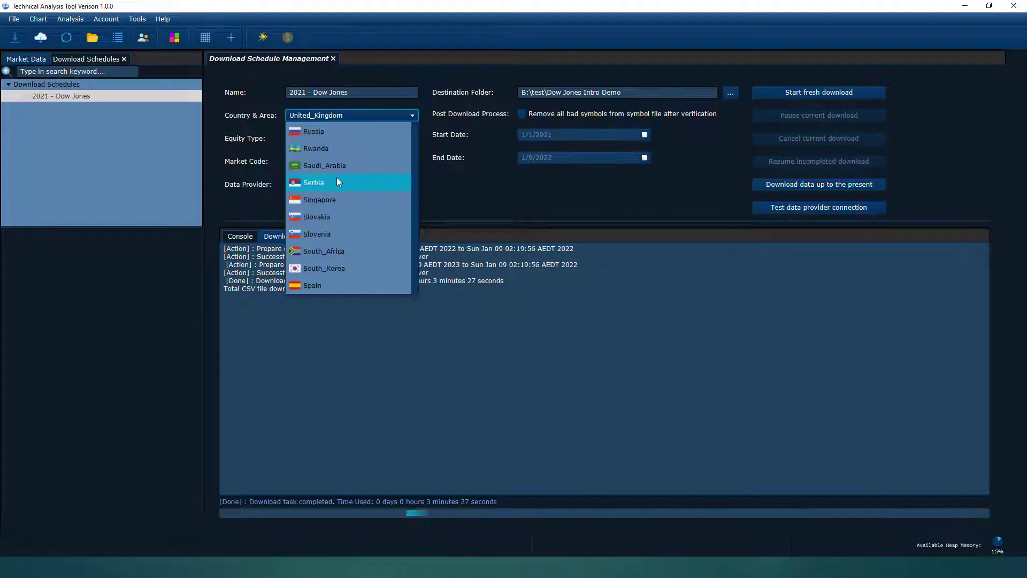
{"action": "scroll", "coordinate": [337, 182], "scroll_direction": "up", "scroll_amount": 6}
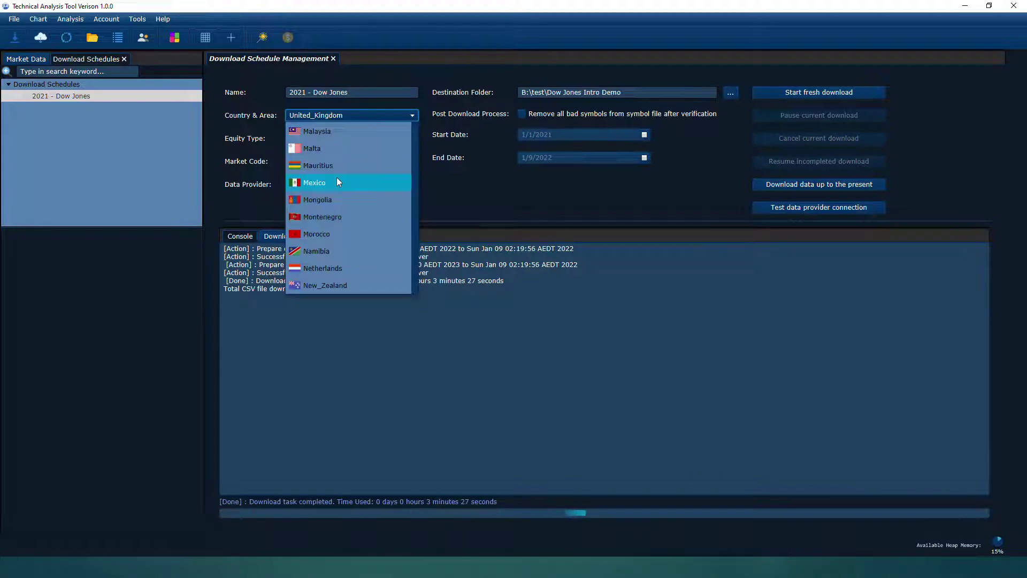
{"action": "scroll", "coordinate": [336, 177], "scroll_direction": "up", "scroll_amount": 4}
{"action": "left_click", "coordinate": [321, 132]}
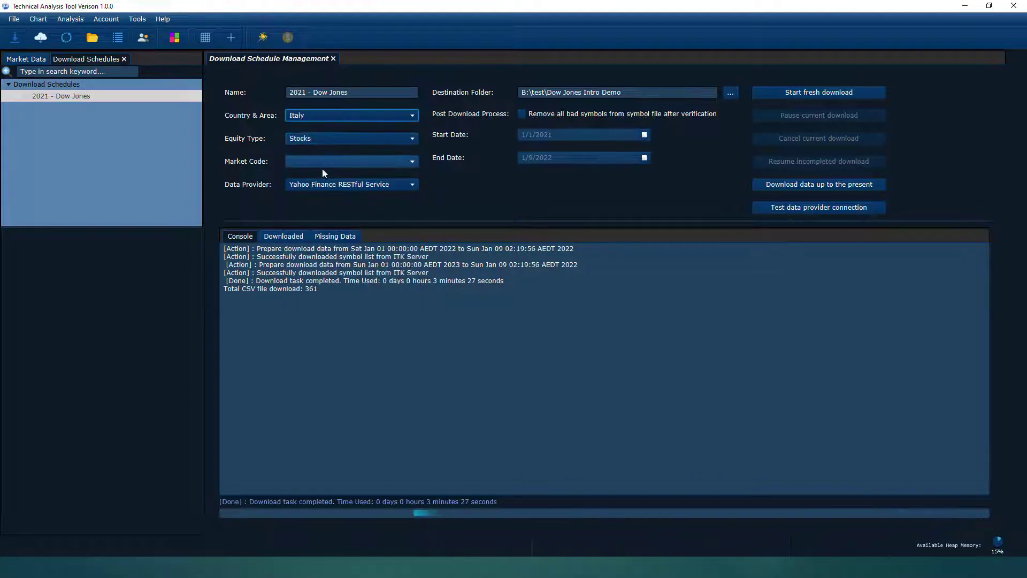
{"action": "left_click", "coordinate": [324, 167]}
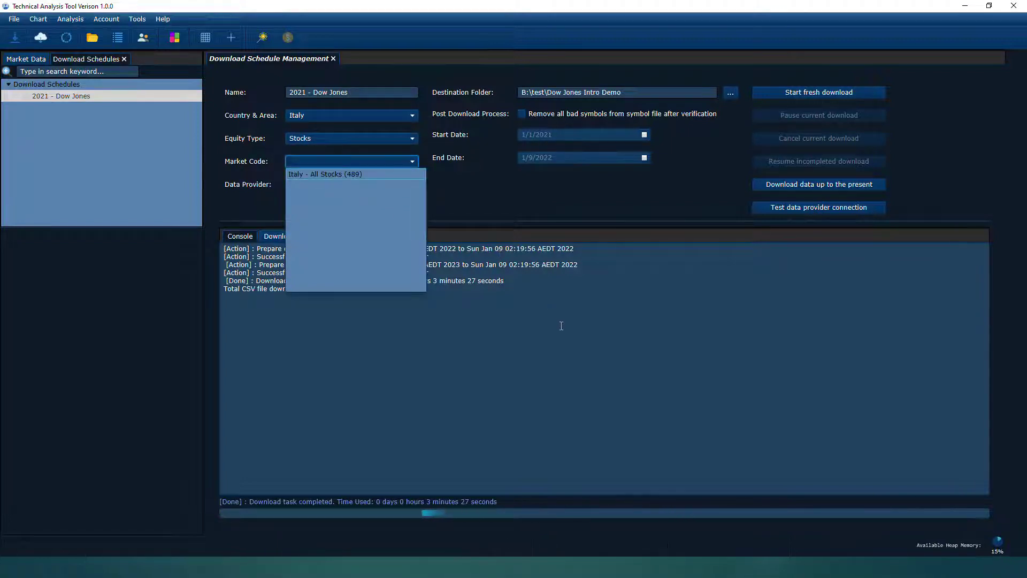
{"action": "left_click", "coordinate": [525, 310]}
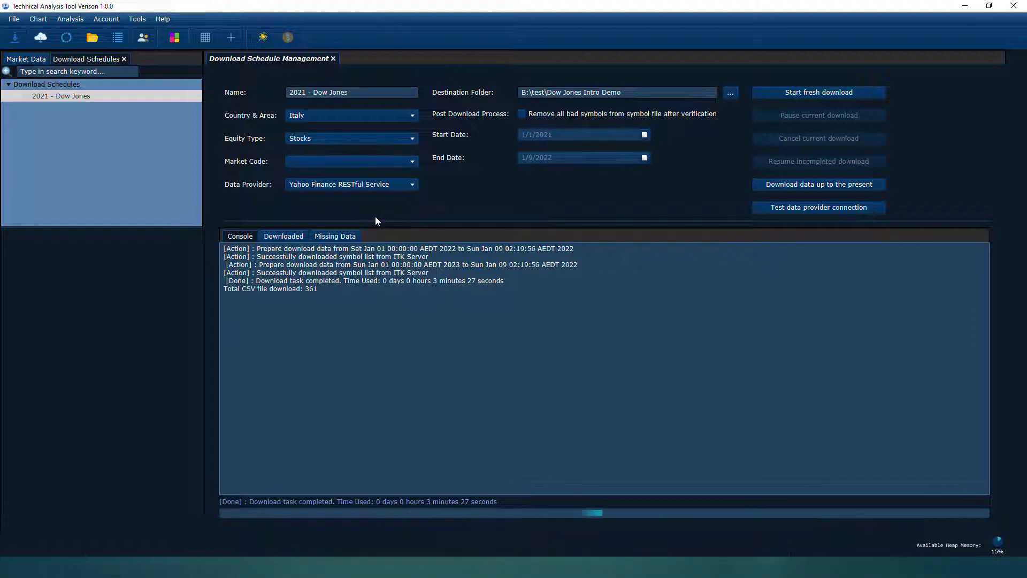
{"action": "left_click", "coordinate": [334, 59]}
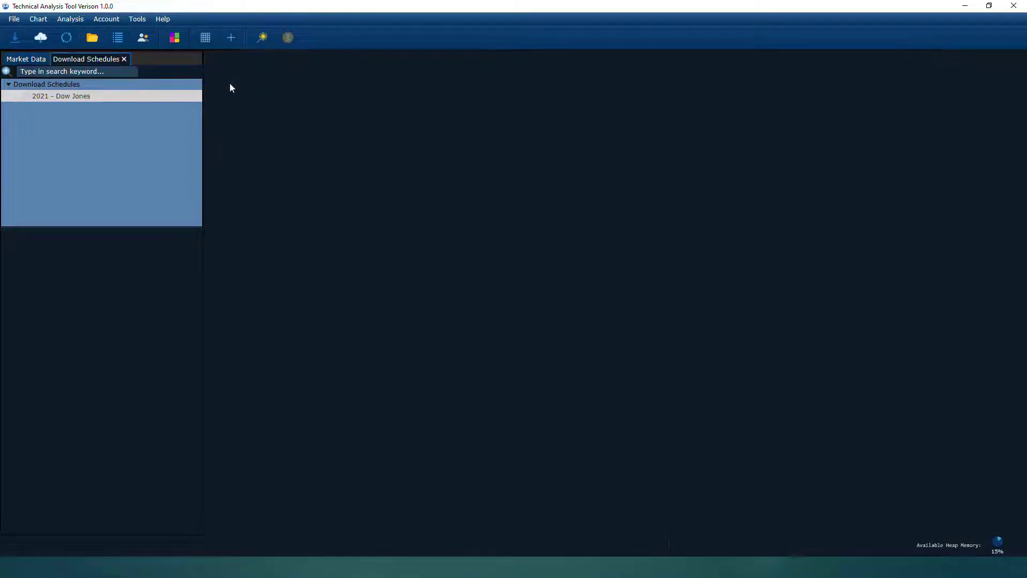
- Set up a financial market data import for United_States, Stocks, Dow Jones, using B:\test\Dow Jones Intro Demo as the data file folder
{"action": "left_click", "coordinate": [15, 42]}
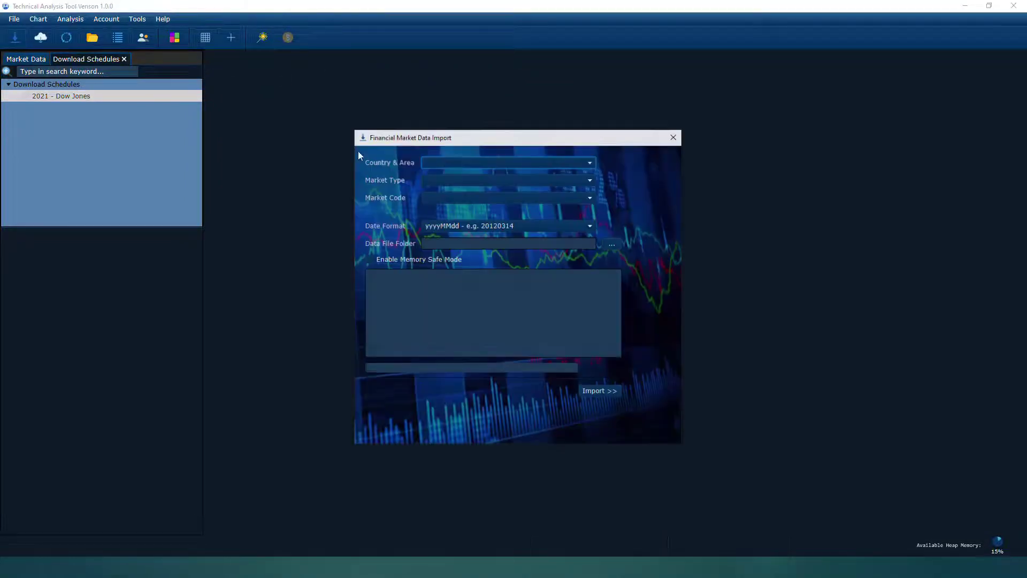
{"action": "left_click", "coordinate": [459, 161]}
{"action": "scroll", "coordinate": [505, 224], "scroll_direction": "down", "scroll_amount": 15}
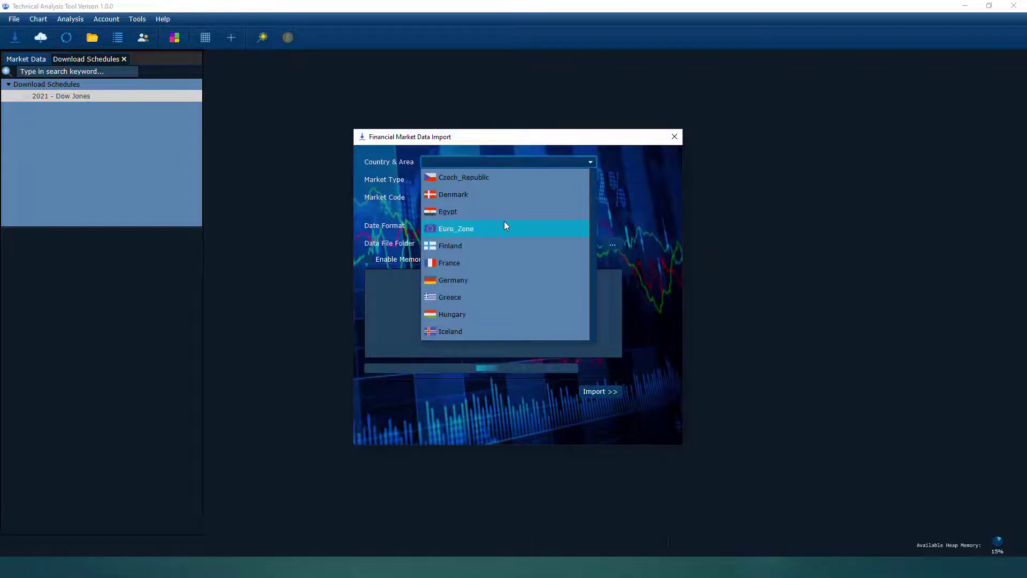
{"action": "scroll", "coordinate": [504, 222], "scroll_direction": "down", "scroll_amount": 9}
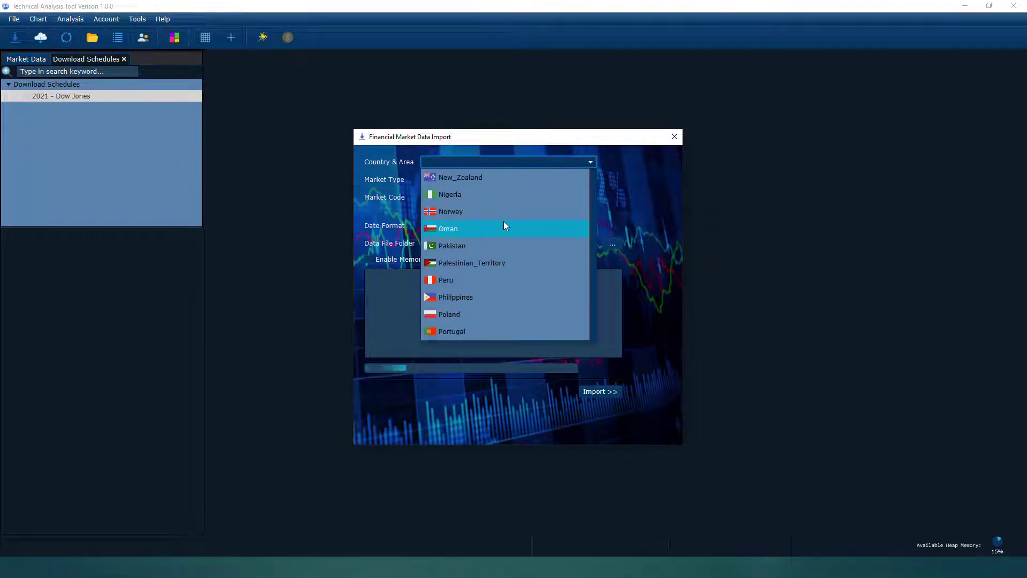
{"action": "scroll", "coordinate": [503, 224], "scroll_direction": "down", "scroll_amount": 5}
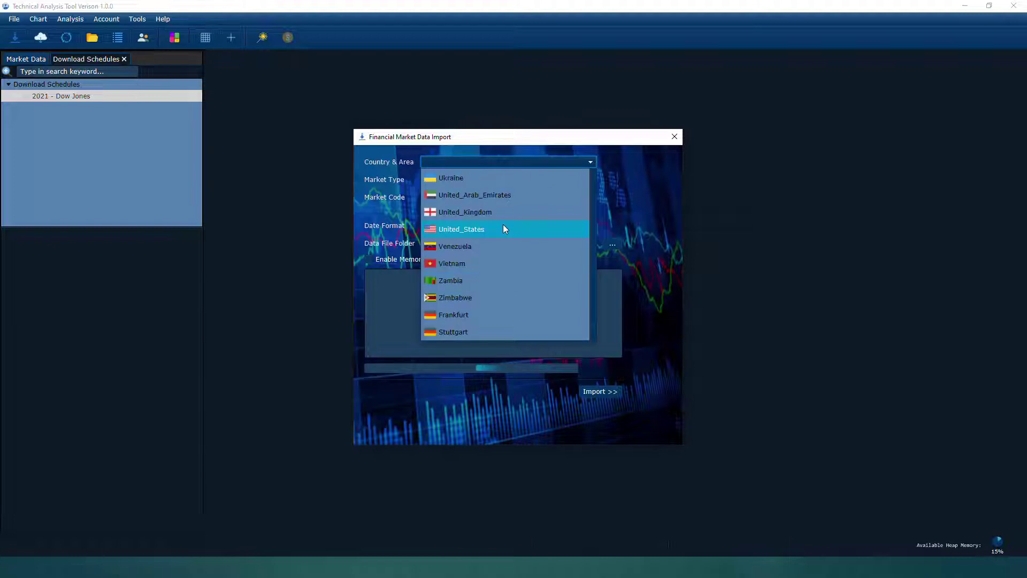
{"action": "left_click", "coordinate": [499, 225]}
{"action": "left_click", "coordinate": [444, 184]}
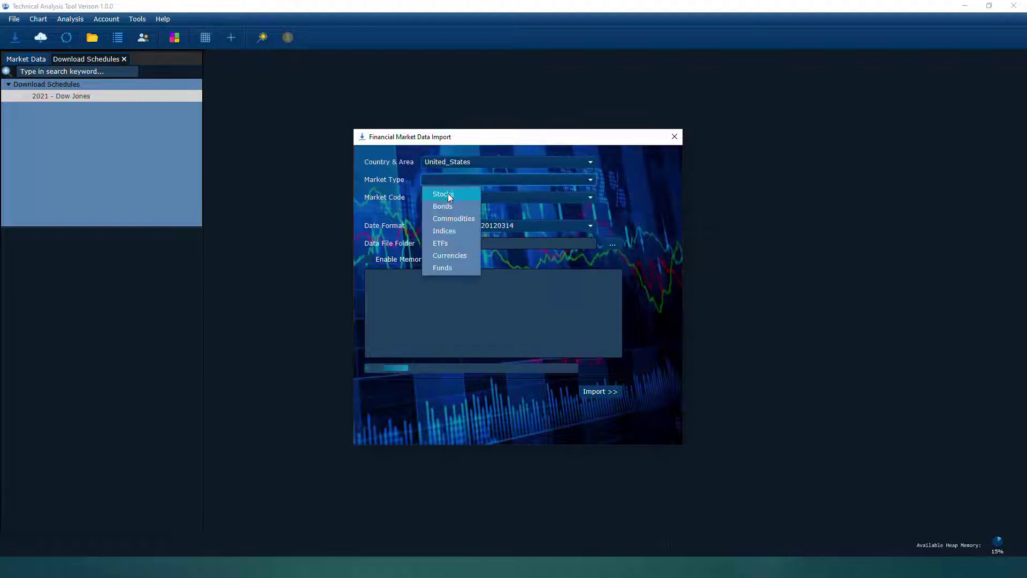
{"action": "left_click", "coordinate": [442, 198]}
{"action": "left_click", "coordinate": [476, 200]}
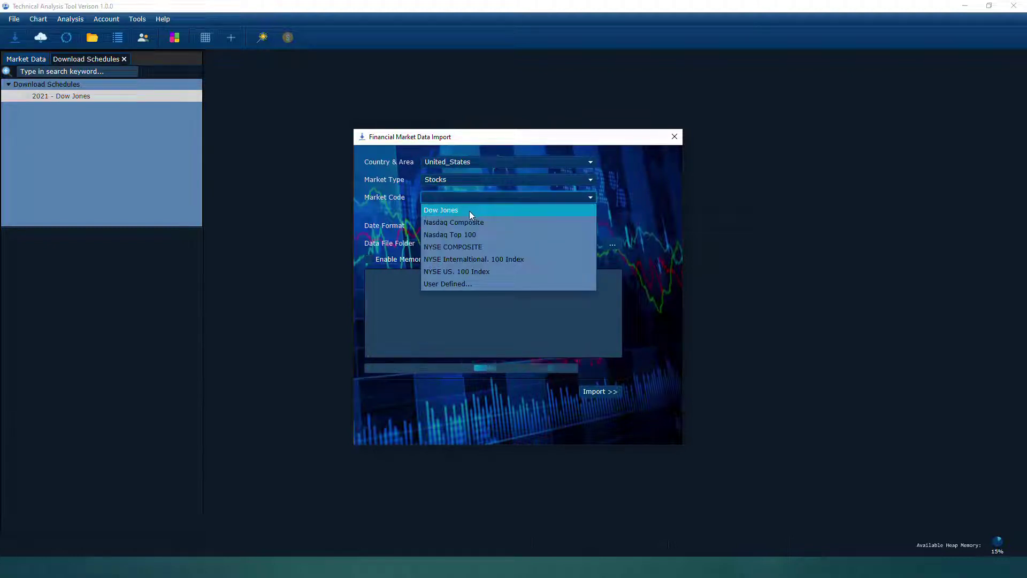
{"action": "left_click", "coordinate": [469, 211]}
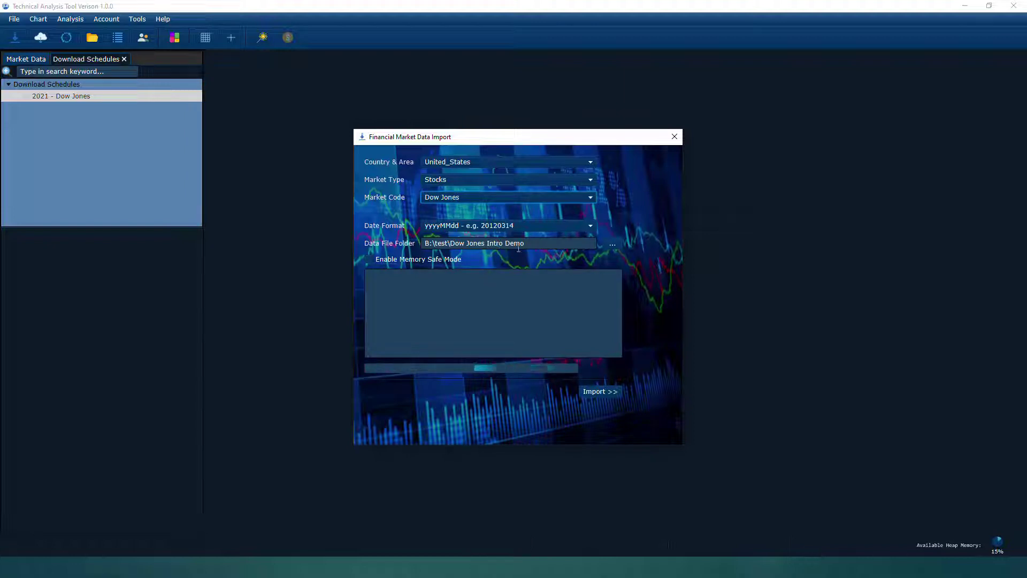
- Run the Dow Jones data import, close the import dialog, and refresh the market data list
{"action": "left_click", "coordinate": [606, 390]}
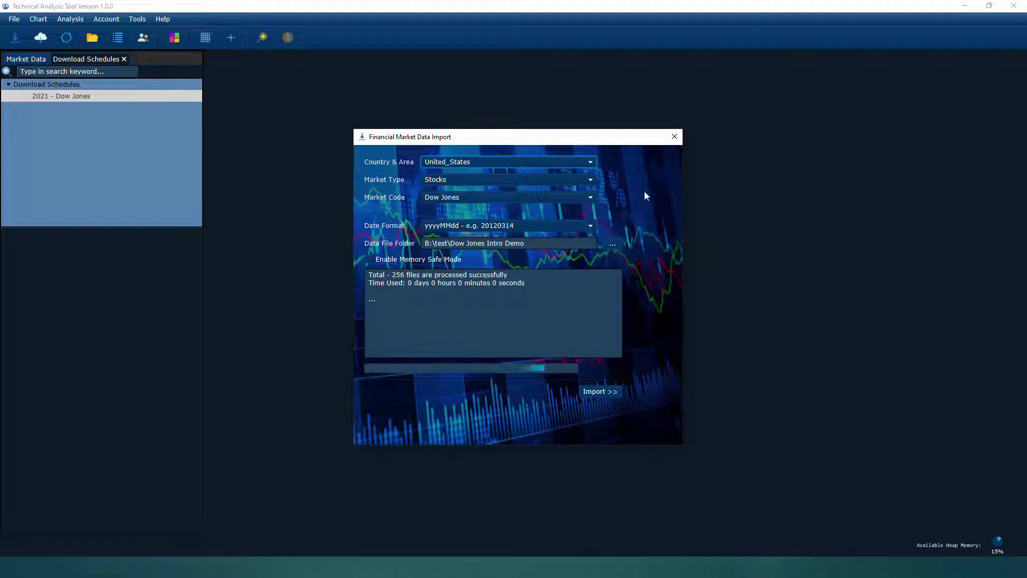
{"action": "left_click", "coordinate": [674, 138]}
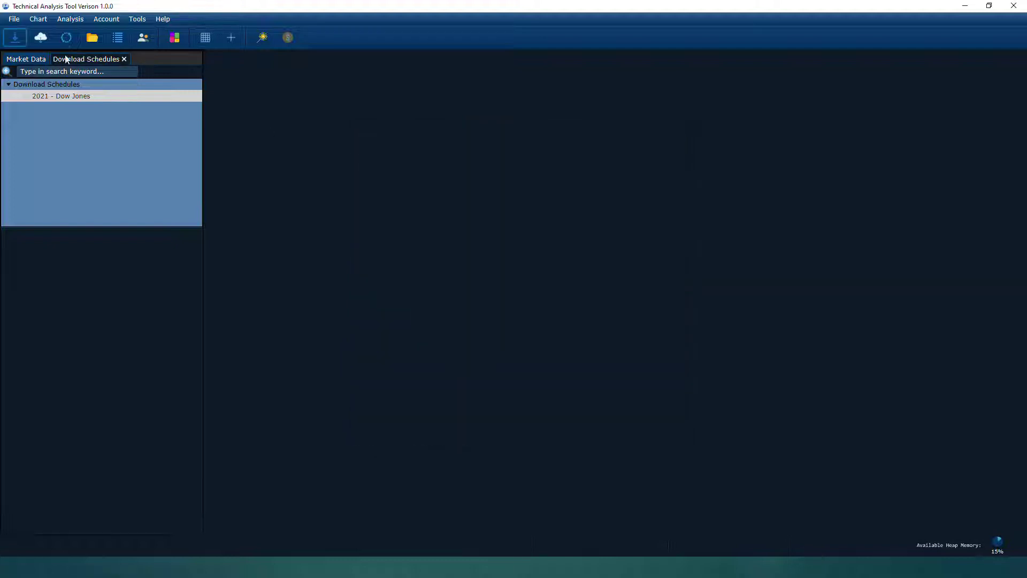
{"action": "left_click", "coordinate": [31, 59]}
{"action": "right_click", "coordinate": [60, 142]}
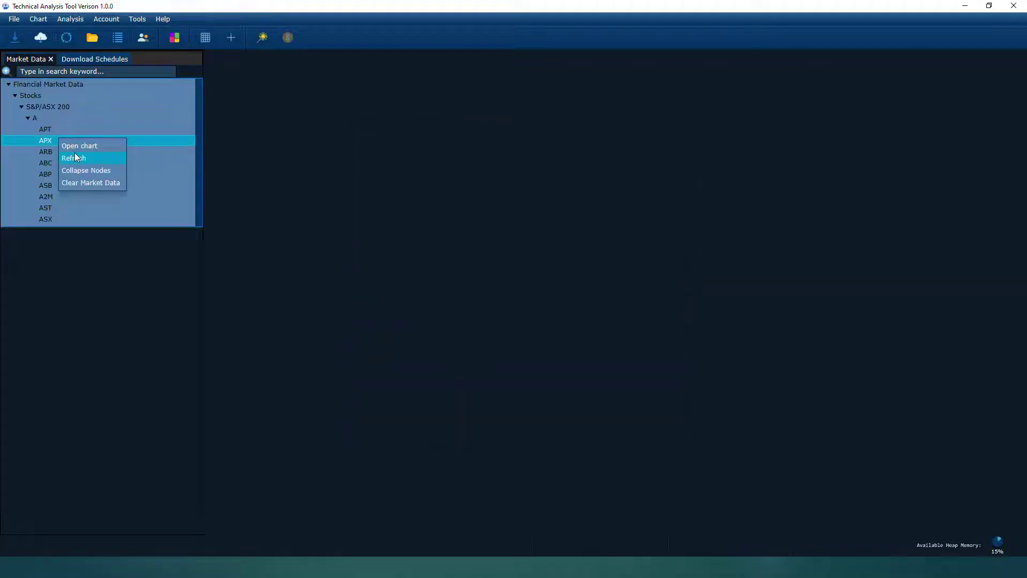
{"action": "left_click", "coordinate": [75, 158]}
- Open the AAPL chart from the Dow Jones stocks and display its prices as candlesticks
{"action": "double_click", "coordinate": [46, 131]}
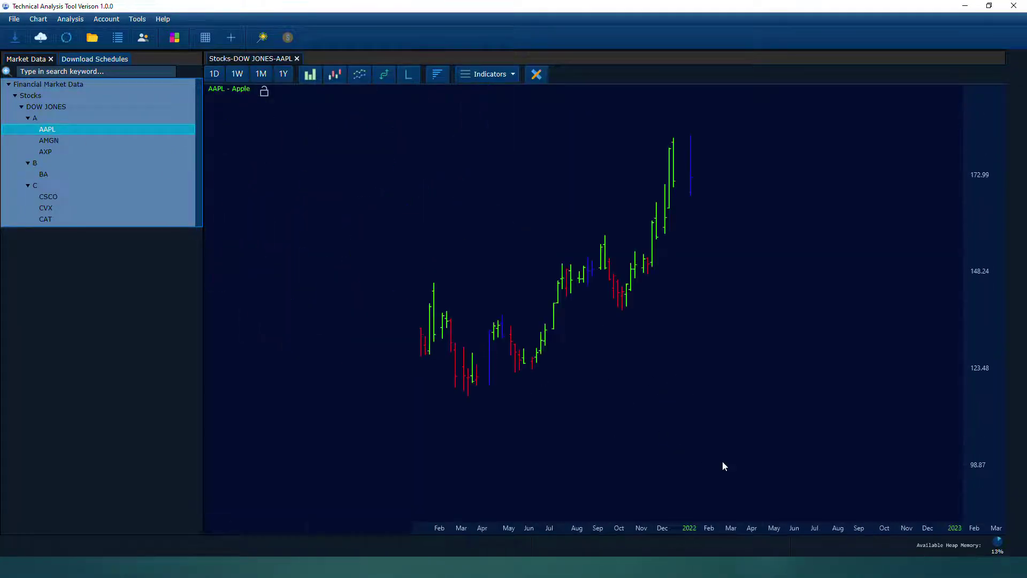
{"action": "left_click", "coordinate": [334, 80]}
{"action": "left_click_drag", "start_coordinate": [517, 153], "coordinate": [272, 121]}
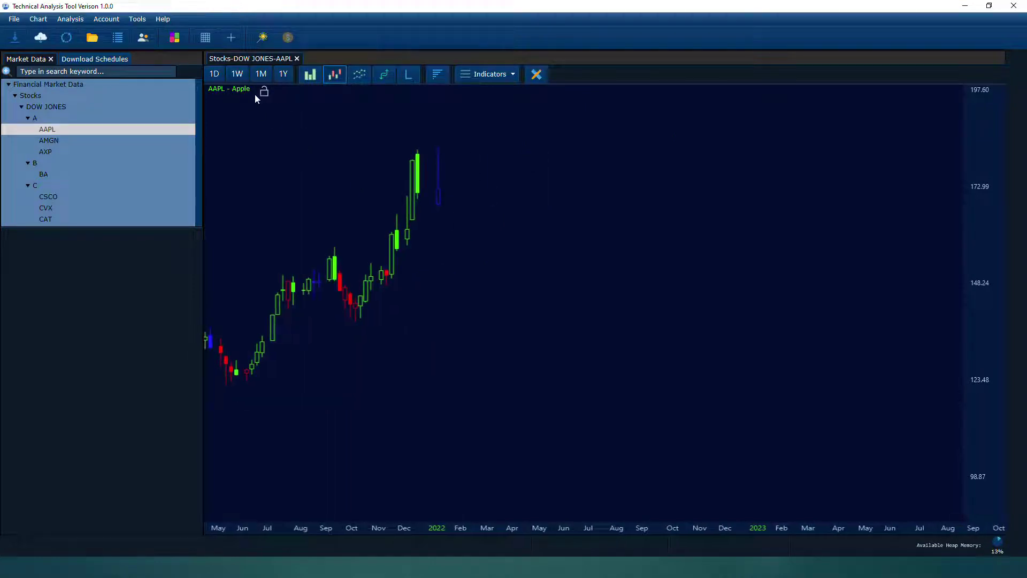
{"action": "left_click_drag", "start_coordinate": [348, 170], "coordinate": [482, 215]}
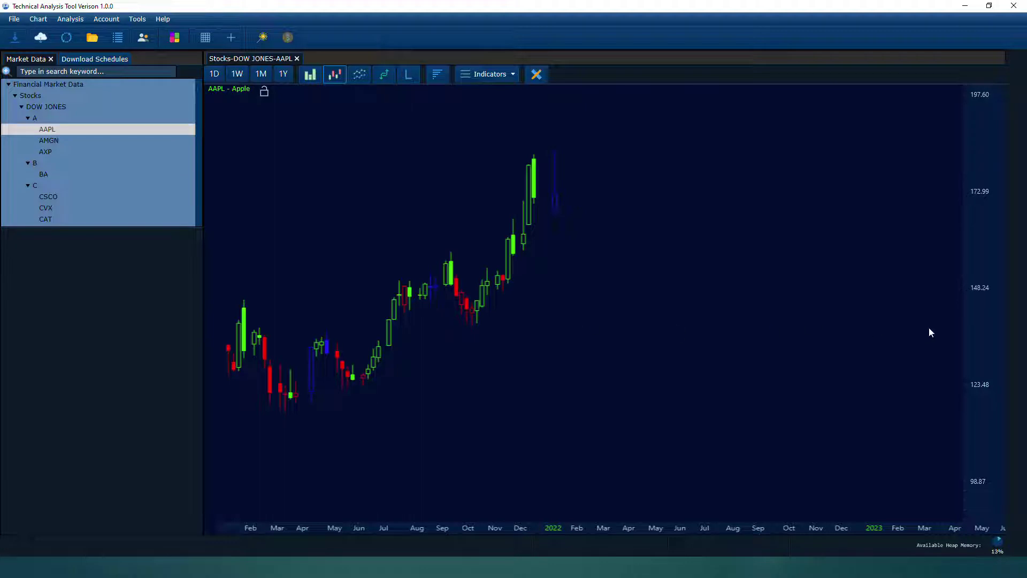
{"action": "scroll", "coordinate": [996, 352], "scroll_direction": "down", "scroll_amount": 1}
{"action": "left_click_drag", "start_coordinate": [831, 356], "coordinate": [761, 347]}
- Switch the AAPL chart to the daily (1D) time frame and bring the price candles into view
{"action": "left_click", "coordinate": [214, 74]}
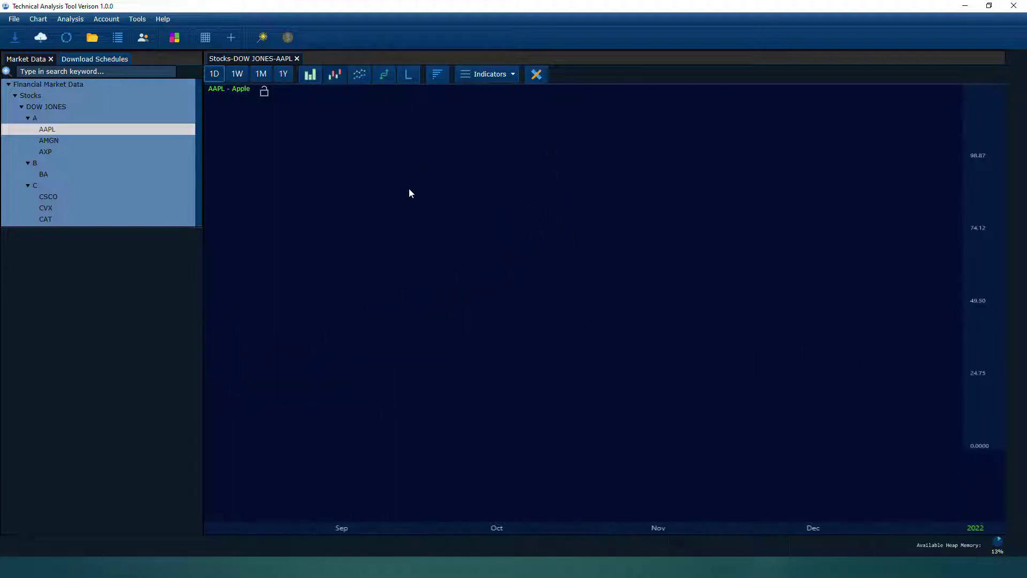
{"action": "scroll", "coordinate": [682, 323], "scroll_direction": "down", "scroll_amount": 5}
{"action": "left_click_drag", "start_coordinate": [678, 324], "coordinate": [512, 384]}
{"action": "left_click_drag", "start_coordinate": [681, 308], "coordinate": [471, 364]}
{"action": "left_click_drag", "start_coordinate": [591, 323], "coordinate": [624, 275]}
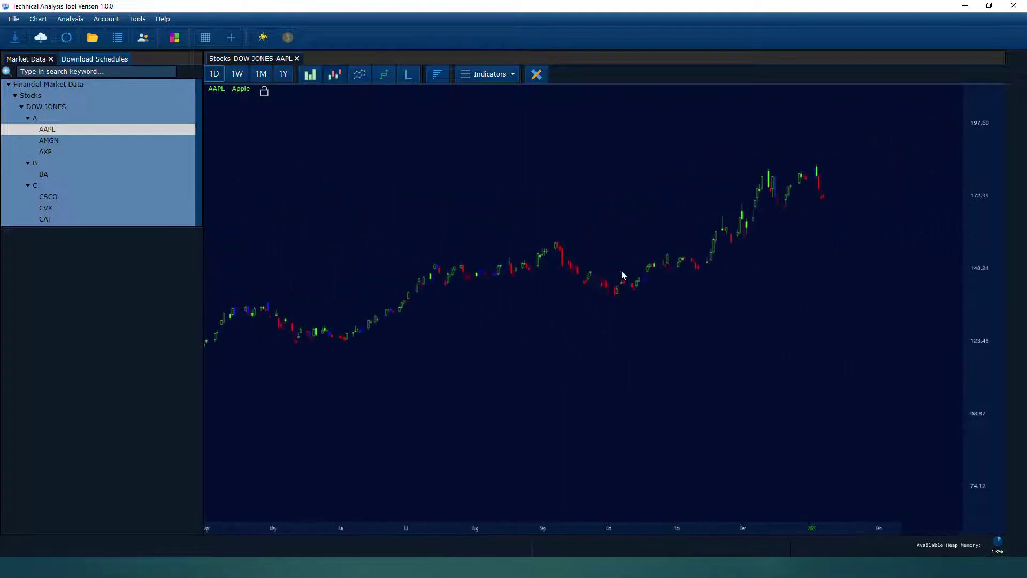
- Apply the Trend Spectrum (TSP) indicator to the daily AAPL chart, and close the chart after reviewing the trend colours
{"action": "left_click", "coordinate": [487, 74]}
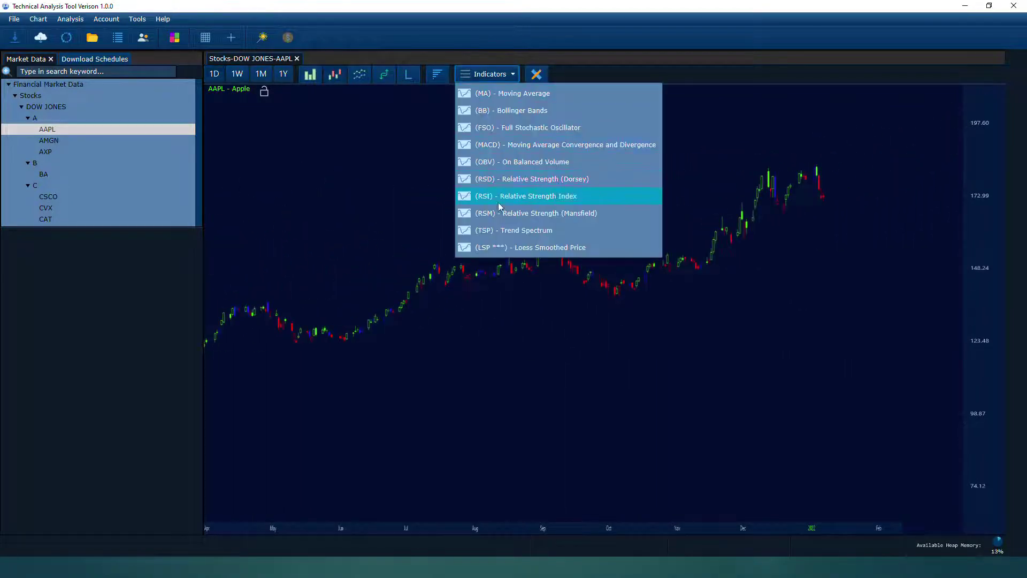
{"action": "left_click", "coordinate": [497, 230]}
{"action": "scroll", "coordinate": [503, 252], "scroll_direction": "up", "scroll_amount": 3}
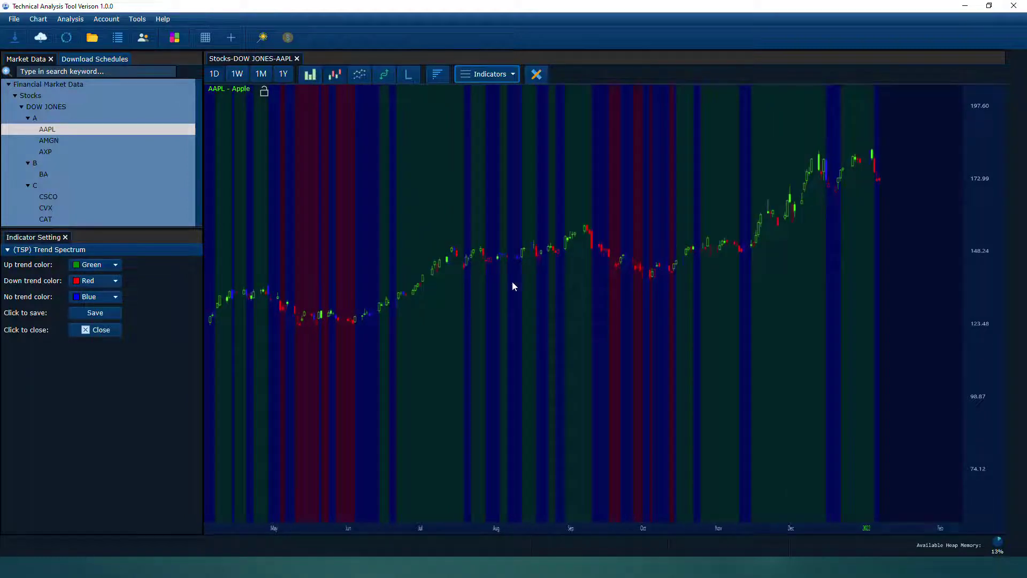
{"action": "left_click_drag", "start_coordinate": [693, 282], "coordinate": [652, 291]}
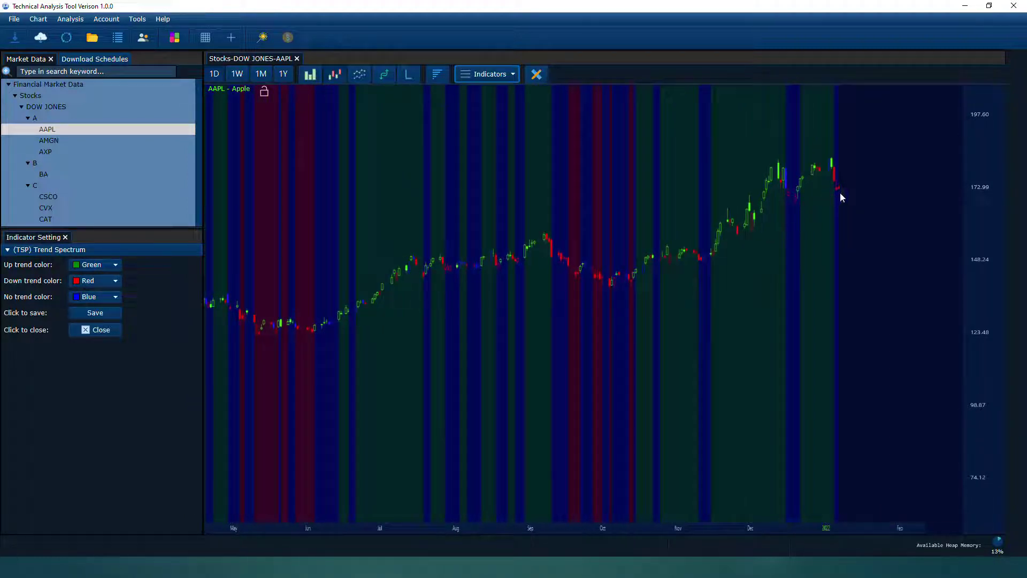
{"action": "scroll", "coordinate": [993, 279], "scroll_direction": "down", "scroll_amount": 4}
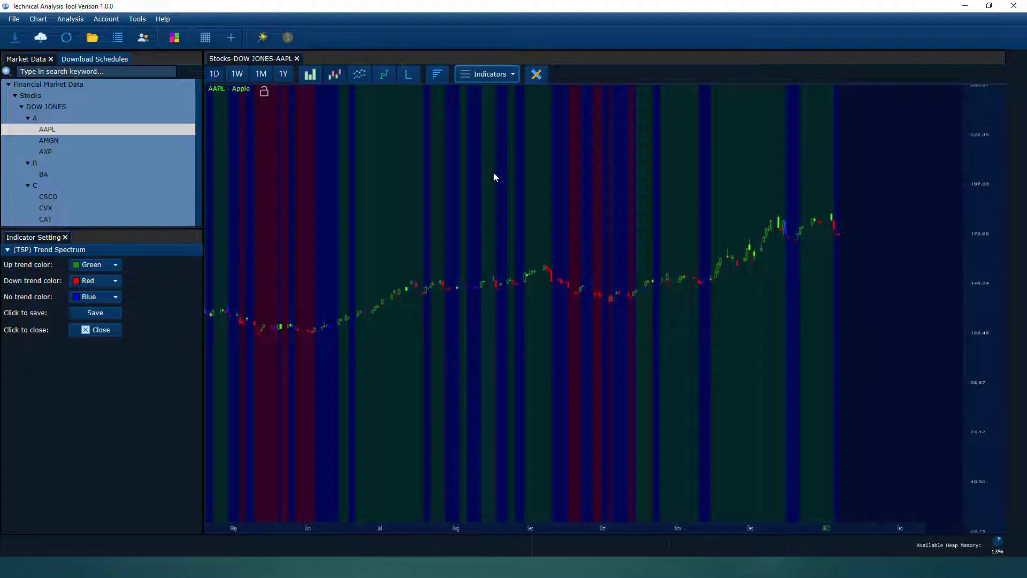
{"action": "scroll", "coordinate": [494, 176], "scroll_direction": "down", "scroll_amount": 1}
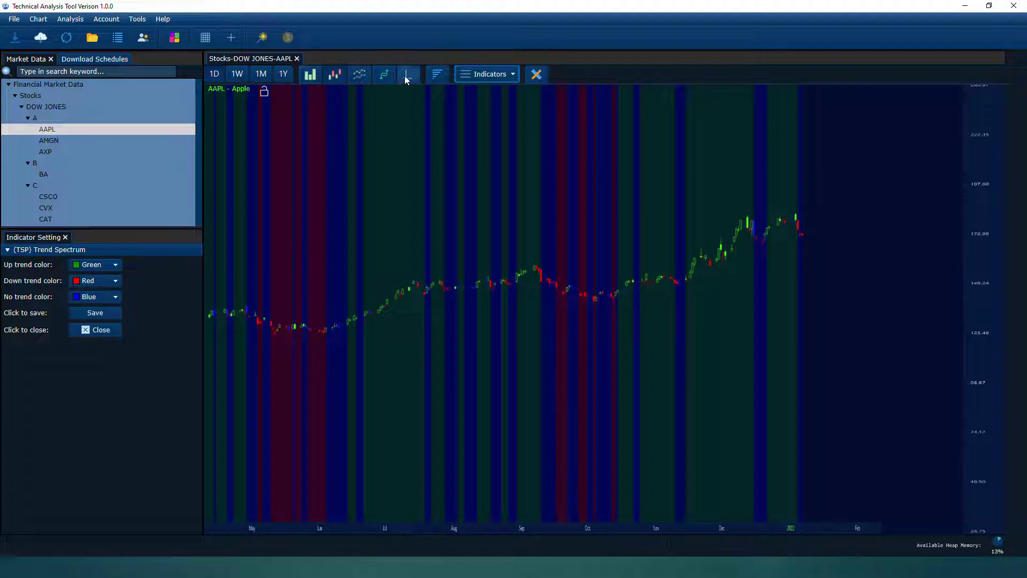
{"action": "left_click", "coordinate": [297, 58]}
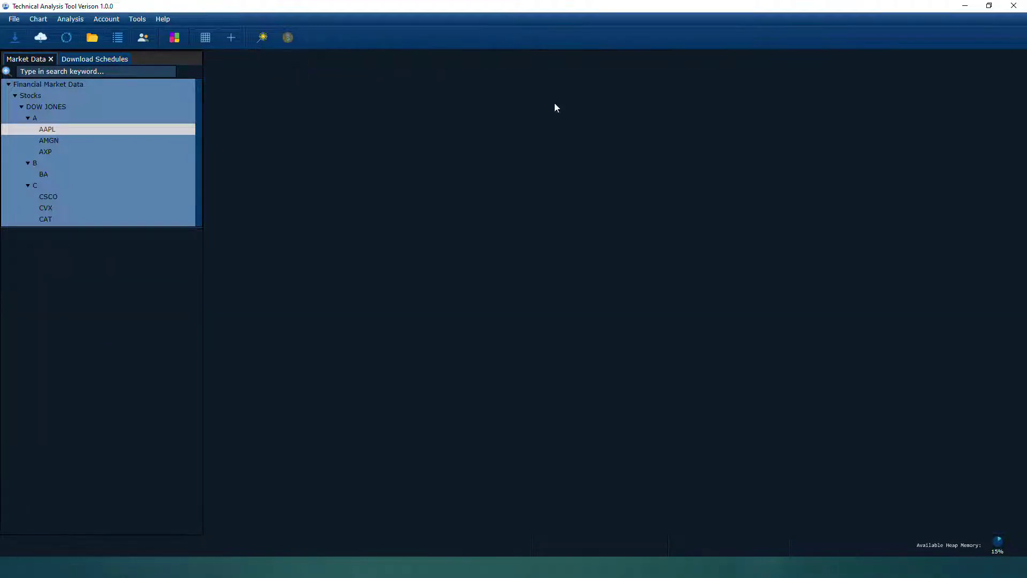
- Switch to the presentation slide and back to Technical Analysis Tool, and enlarge the market data list to show symbols down to DIS
{"action": "left_click", "coordinate": [966, 8]}
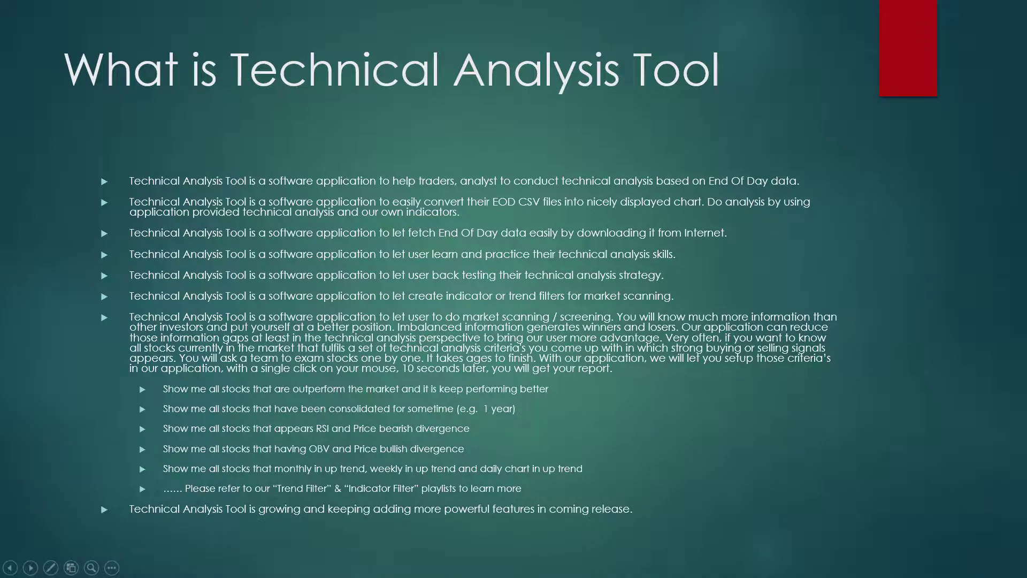
{"action": "key", "text": "alt+Tab"}
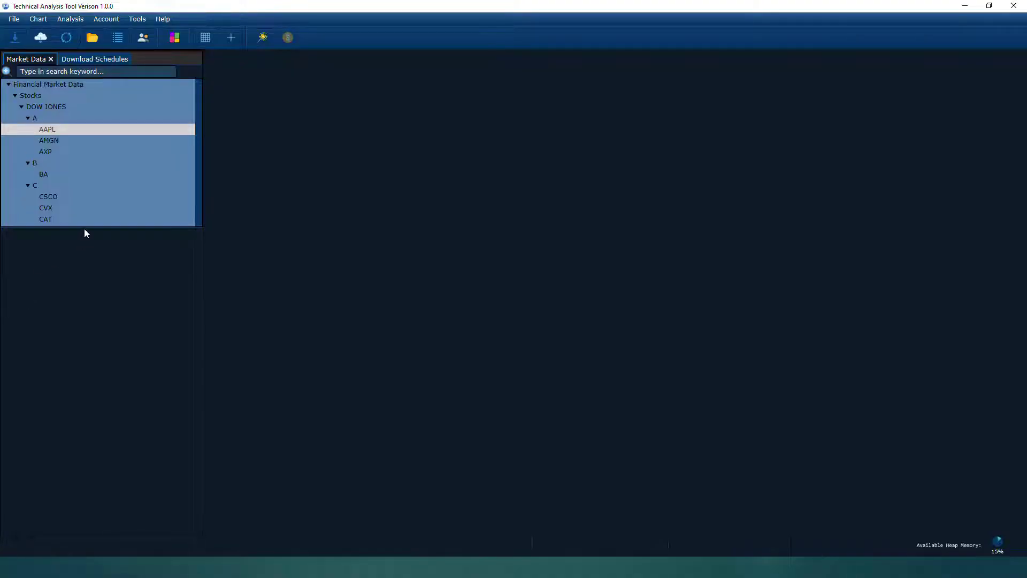
{"action": "left_click_drag", "start_coordinate": [84, 229], "coordinate": [81, 339]}
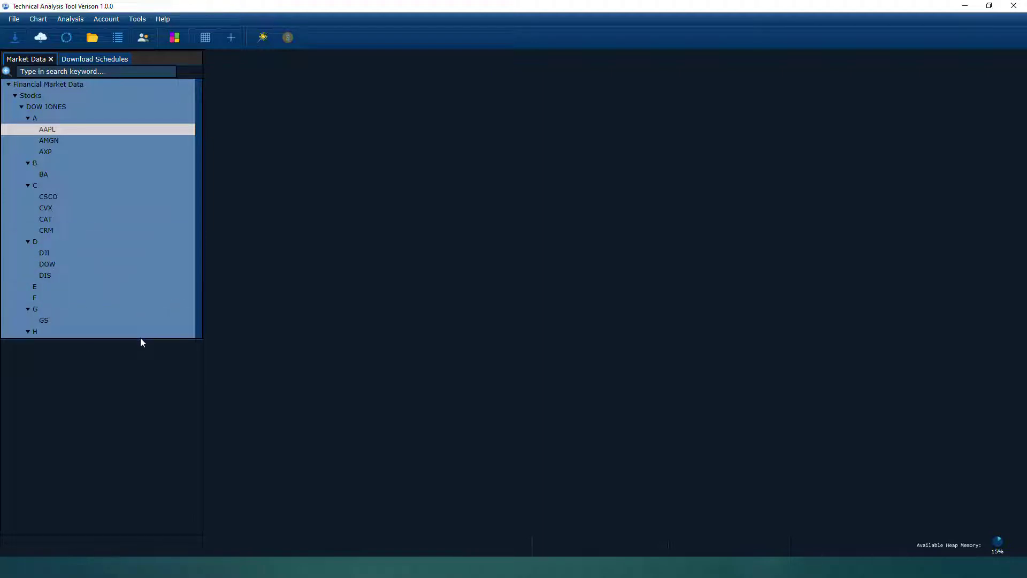
{"action": "left_click_drag", "start_coordinate": [140, 338], "coordinate": [140, 284]}
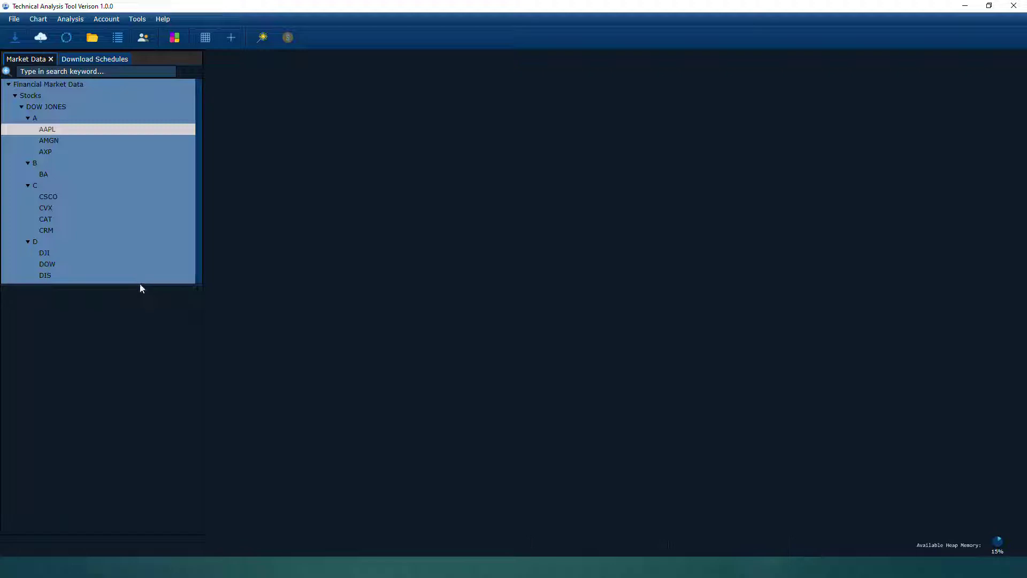
- Open the trade accounts list to view the strategy back testing and practice accounts
{"action": "left_click", "coordinate": [144, 38]}
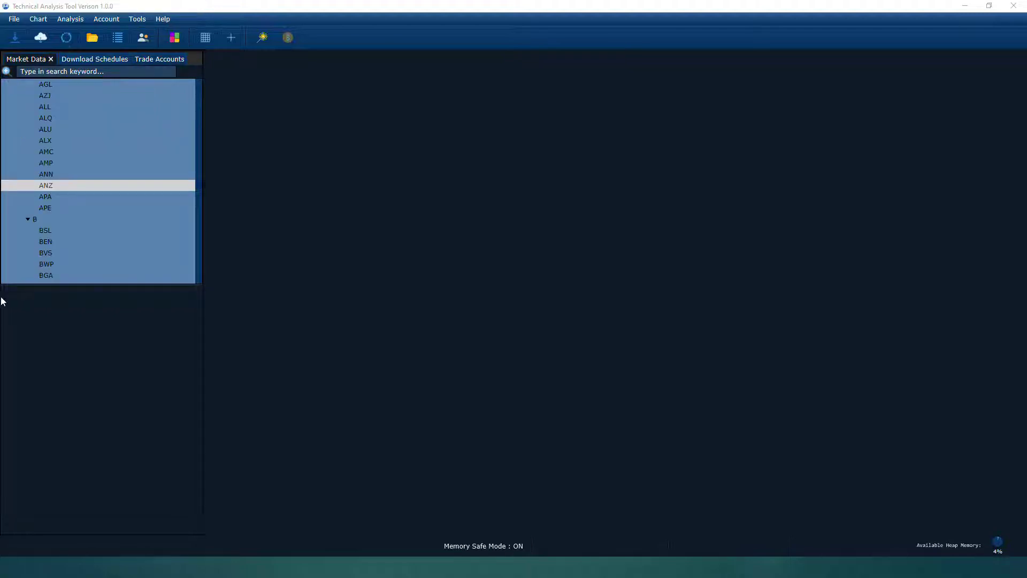
{"action": "scroll", "coordinate": [141, 185], "scroll_direction": "up", "scroll_amount": 5}
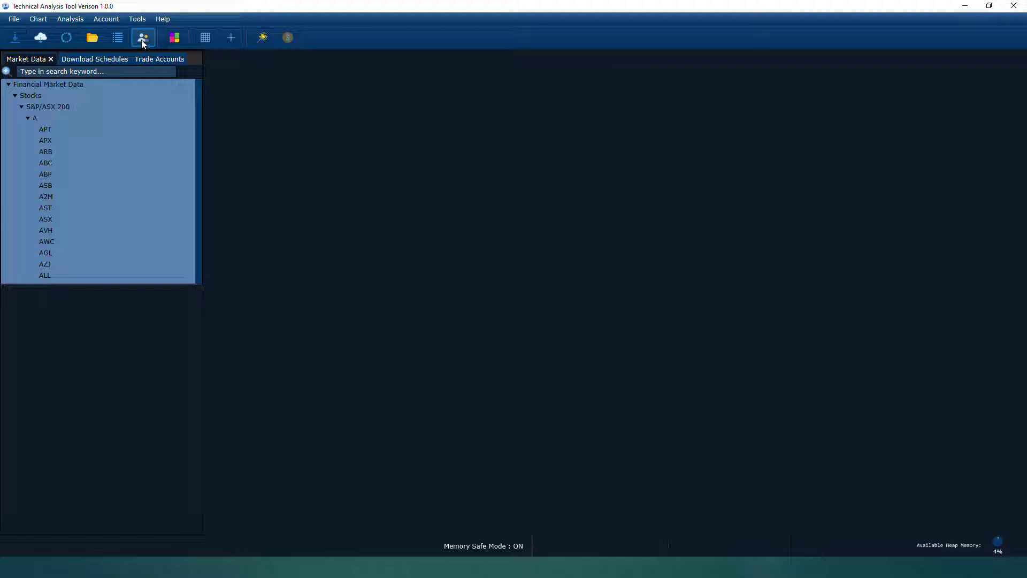
{"action": "left_click", "coordinate": [140, 59]}
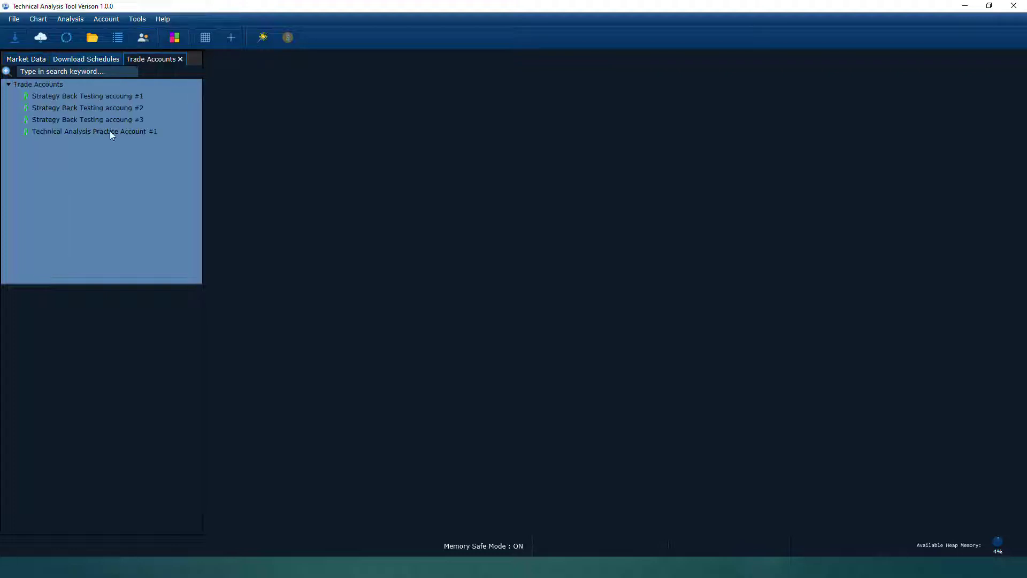
- Review the performance and transactions of Technical Analysis Practice Account #1, and close its account details
{"action": "double_click", "coordinate": [78, 132]}
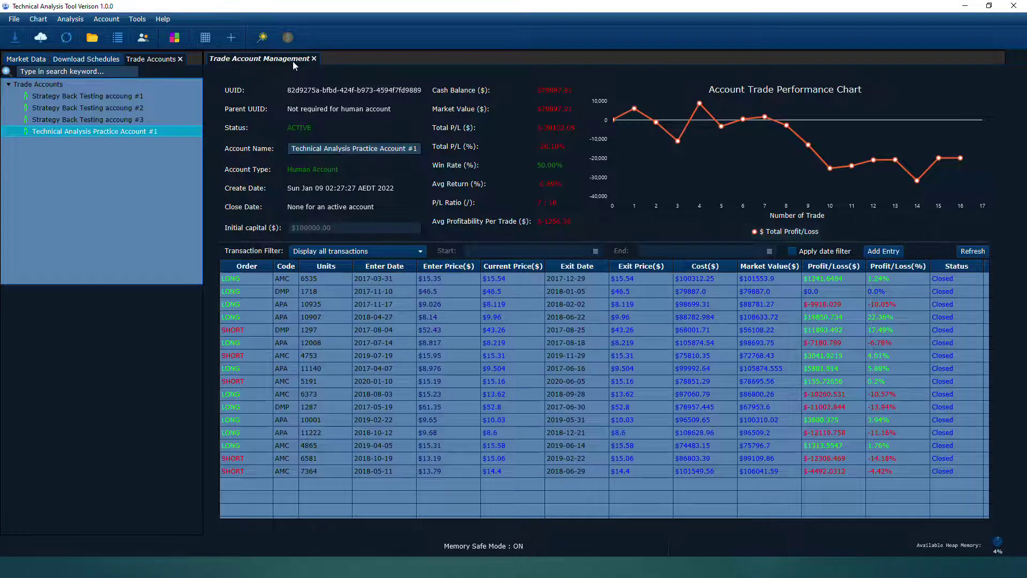
{"action": "left_click", "coordinate": [314, 58]}
- Set the manual back testing end date to 1/6/2017 and switch Manual Back Testing Mode on
{"action": "left_click", "coordinate": [38, 18]}
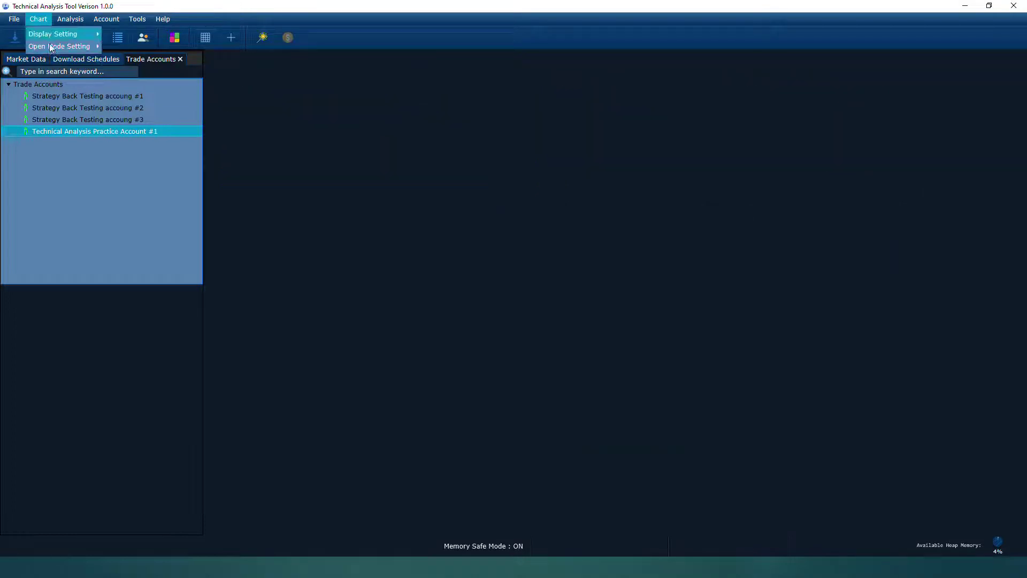
{"action": "mouse_move", "coordinate": [50, 47]}
{"action": "left_click", "coordinate": [133, 50]}
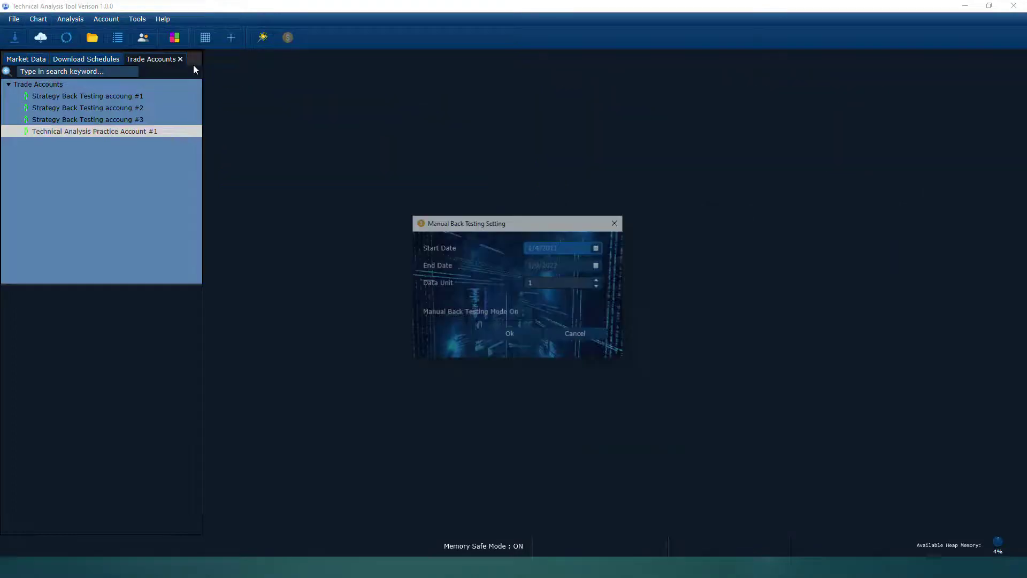
{"action": "left_click", "coordinate": [598, 265]}
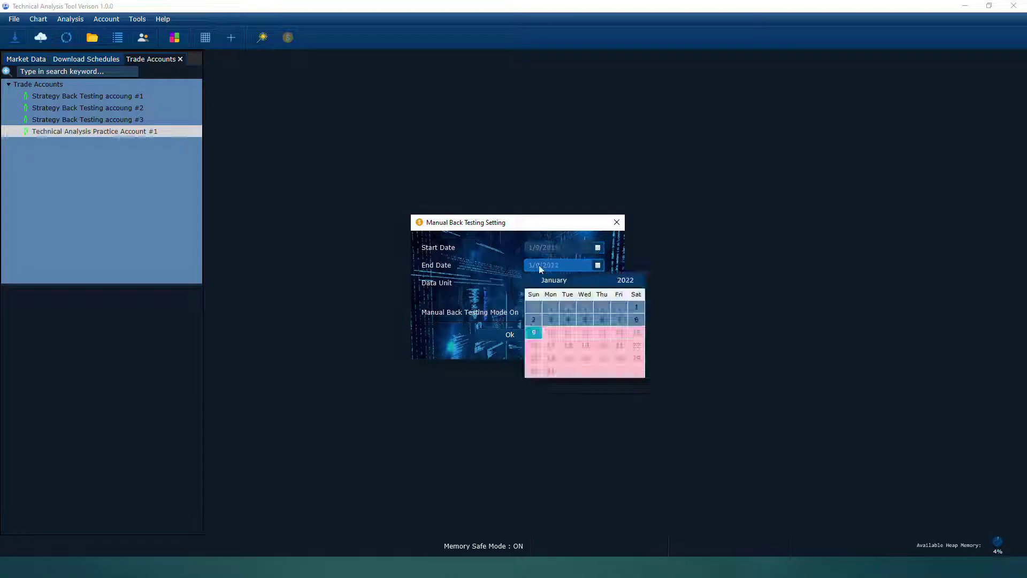
{"action": "left_click", "coordinate": [613, 284]}
{"action": "left_click", "coordinate": [613, 284]}
{"action": "left_click", "coordinate": [613, 284]}
{"action": "left_click", "coordinate": [612, 283]}
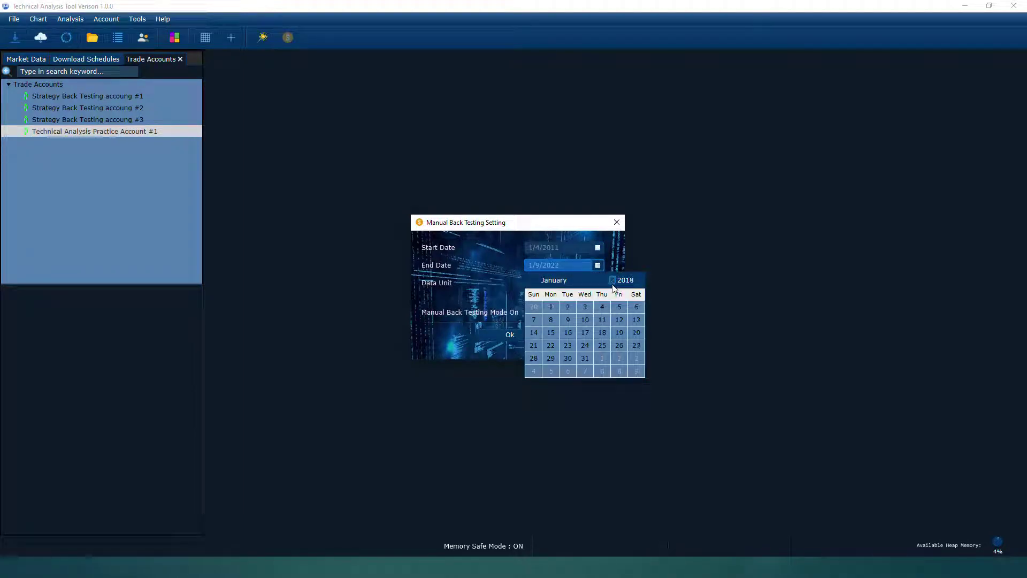
{"action": "left_click", "coordinate": [613, 287]}
{"action": "left_click", "coordinate": [616, 307]}
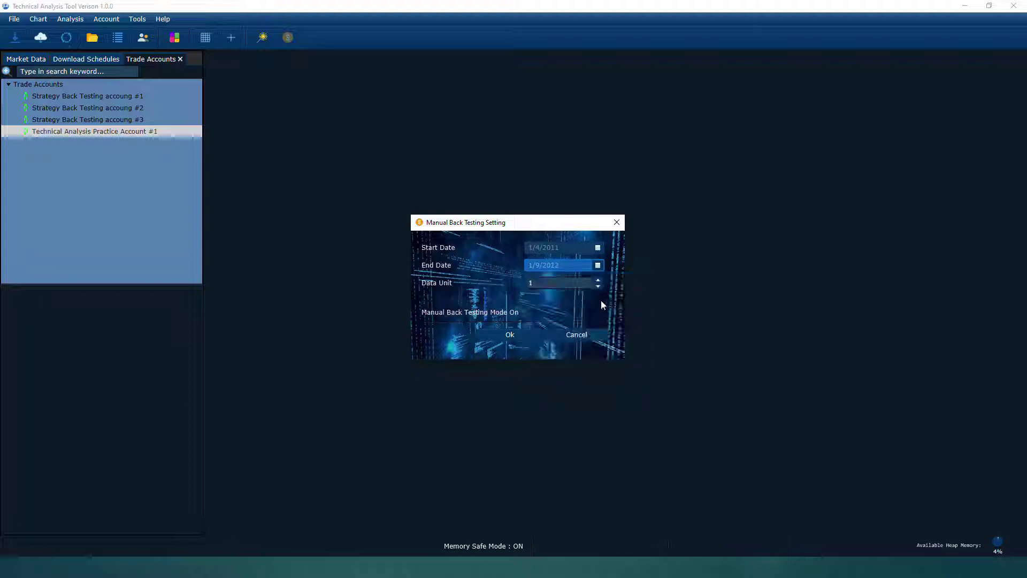
{"action": "left_click", "coordinate": [529, 310]}
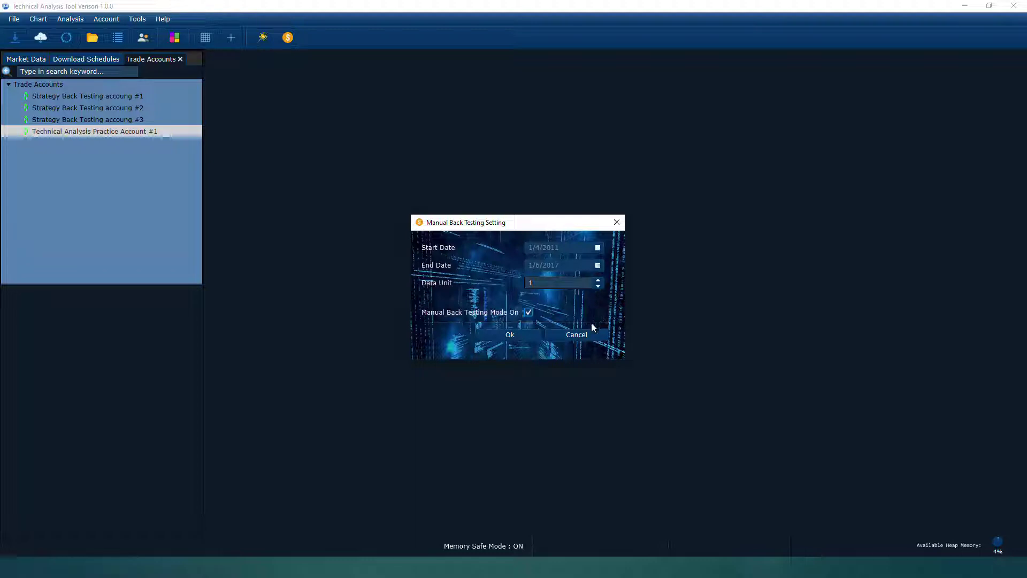
{"action": "left_click", "coordinate": [534, 336]}
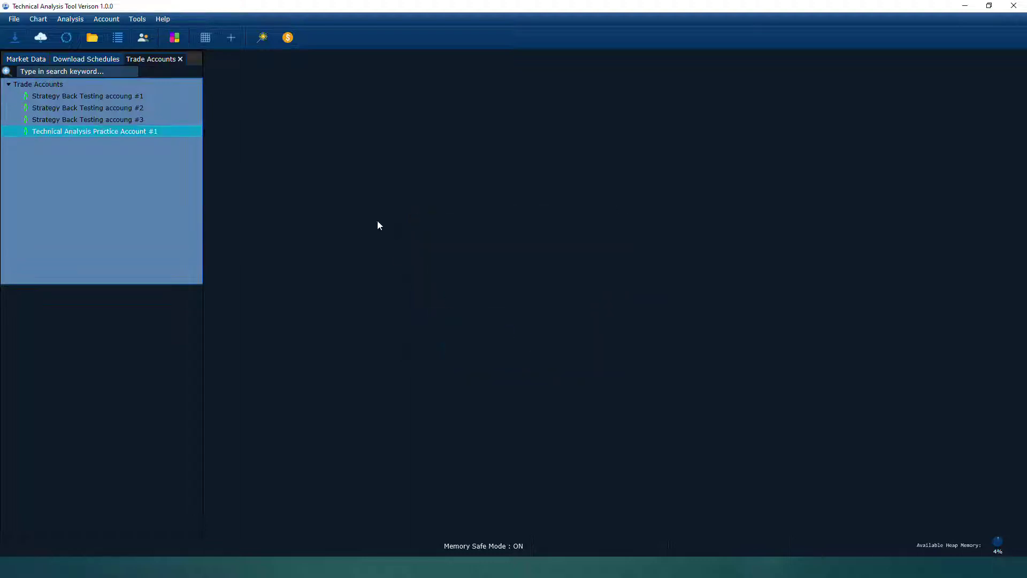
- Open the back testing details with Technical Analysis Practice Account #1 as the account, and enlarge them to show all position fields
{"action": "left_click", "coordinate": [289, 39]}
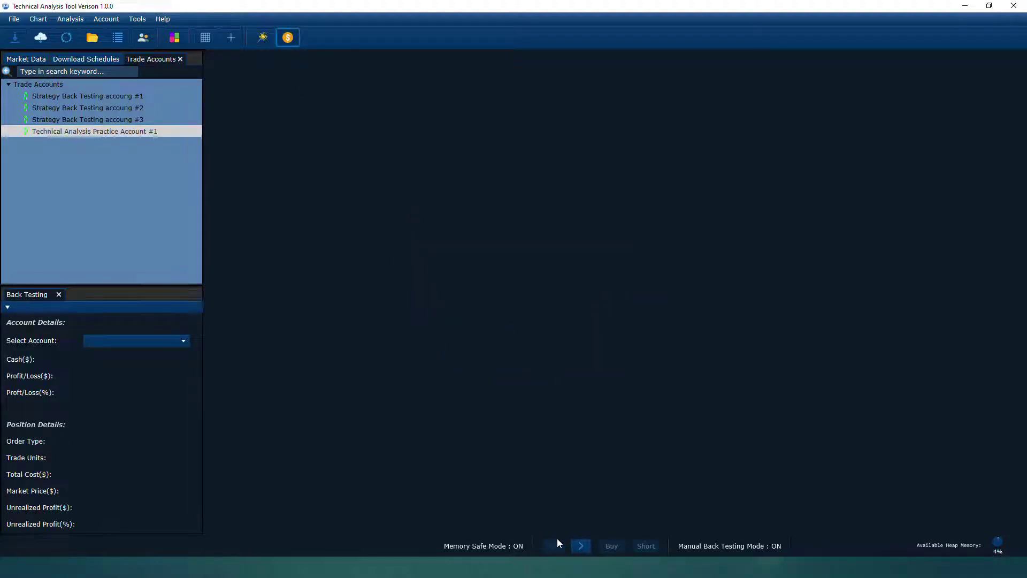
{"action": "left_click", "coordinate": [122, 341]}
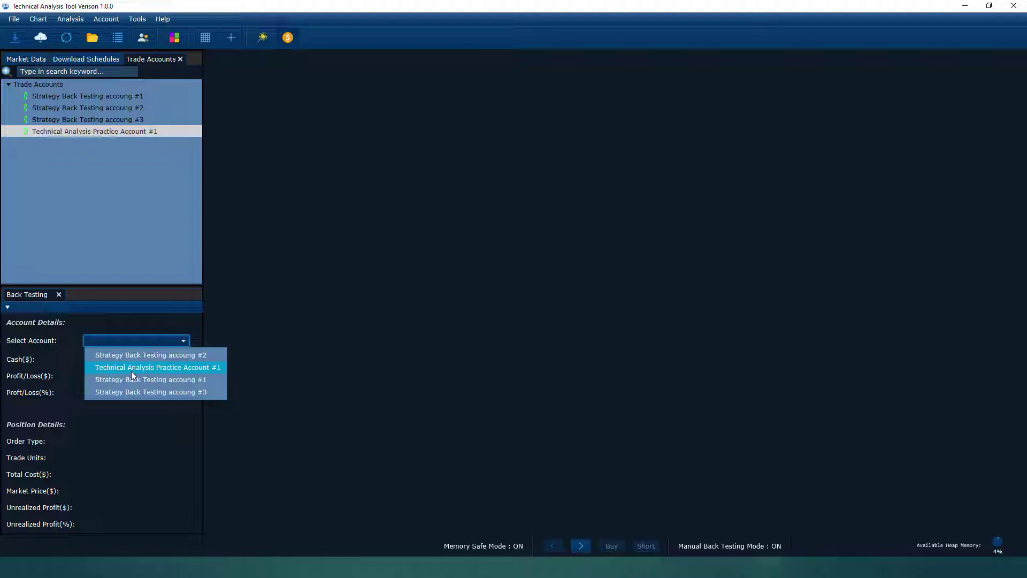
{"action": "left_click", "coordinate": [130, 369]}
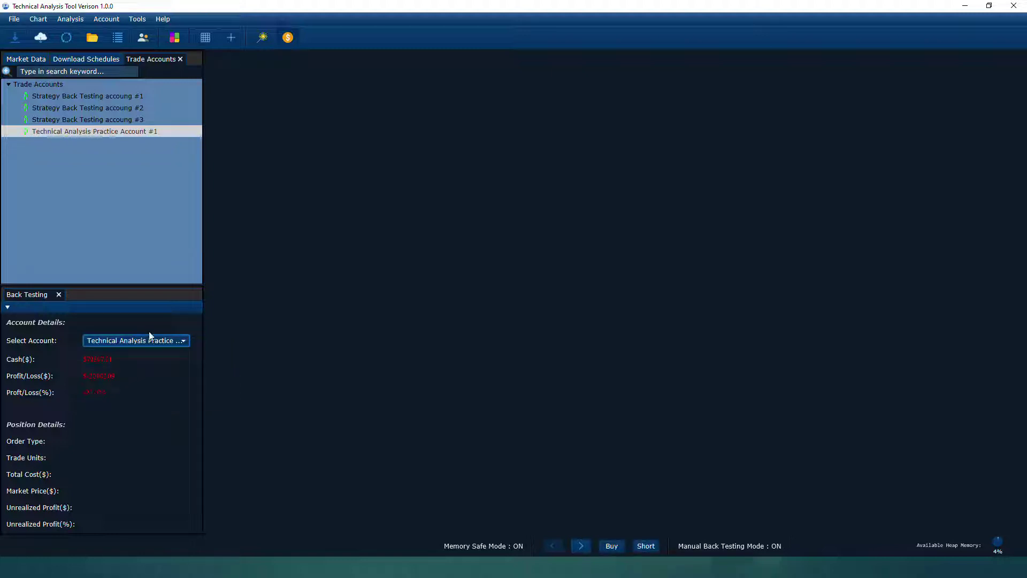
{"action": "left_click_drag", "start_coordinate": [152, 286], "coordinate": [152, 254]}
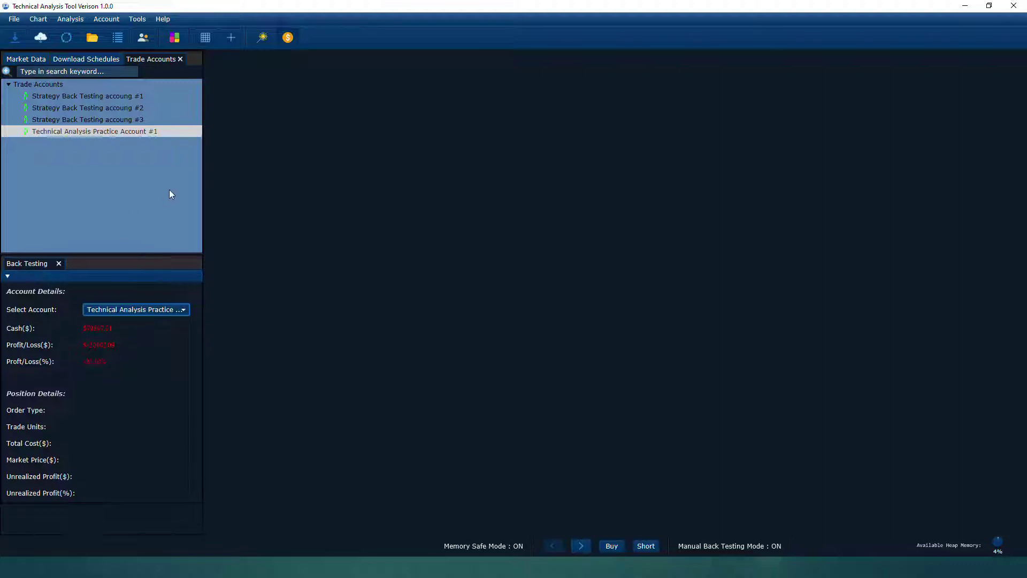
- Return to the market data and browse the S&P/ASX 200 stocks to the symbols starting with C
{"action": "left_click", "coordinate": [93, 39]}
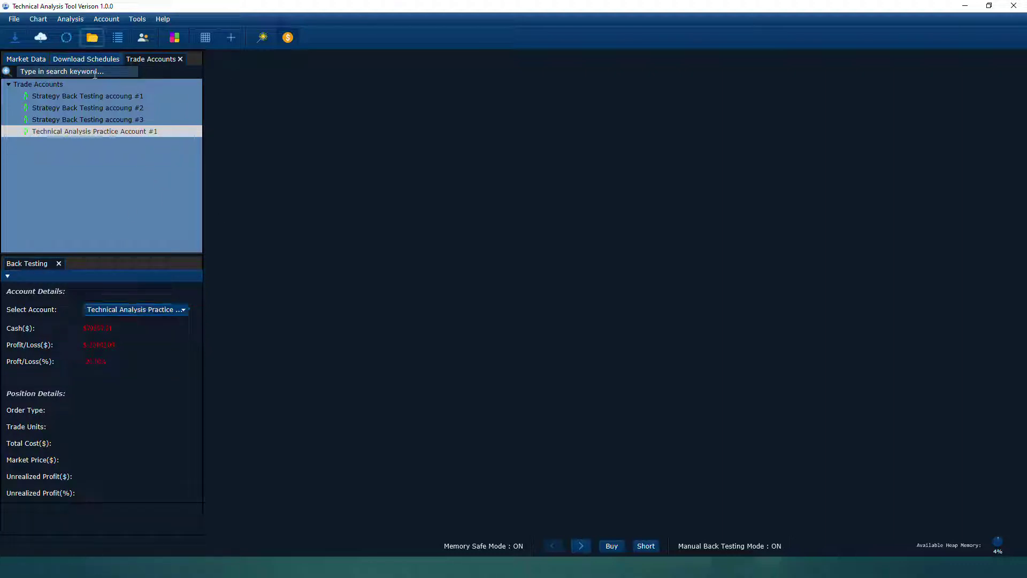
{"action": "left_click", "coordinate": [27, 59]}
{"action": "scroll", "coordinate": [98, 159], "scroll_direction": "down", "scroll_amount": 12}
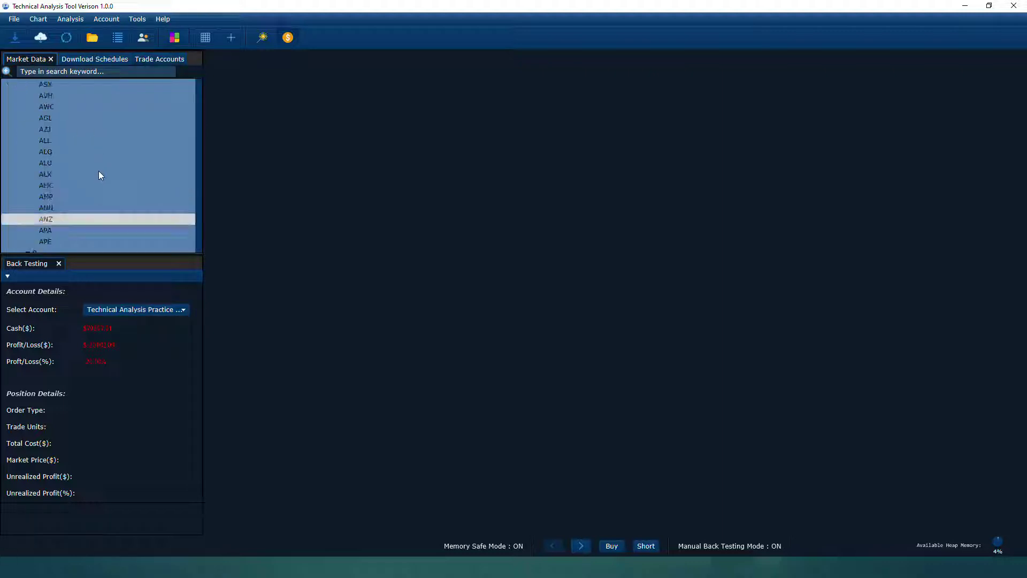
{"action": "scroll", "coordinate": [102, 167], "scroll_direction": "up", "scroll_amount": 2}
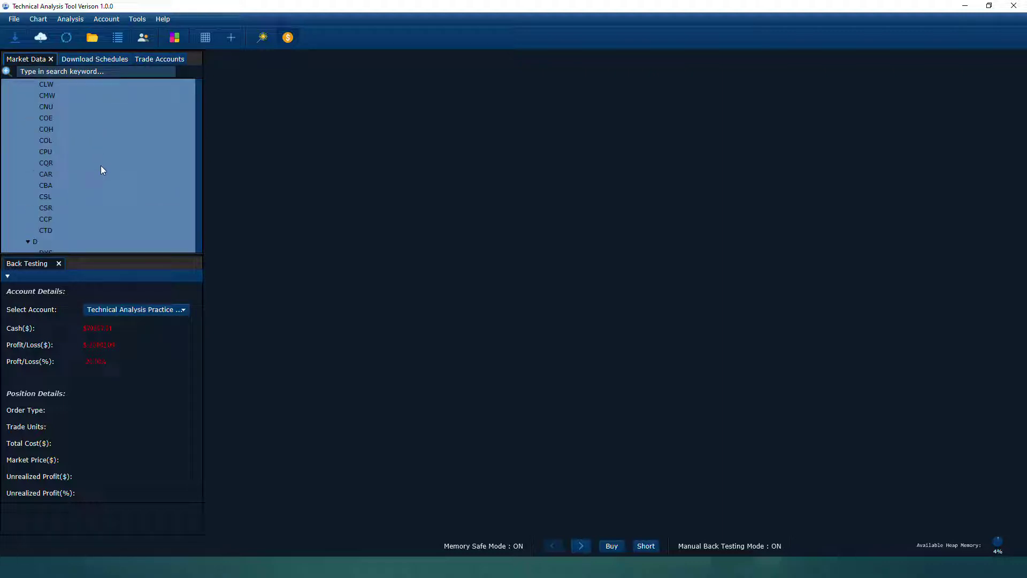
- Try to bring the price bars of the COL (Coles Group) chart into view, and close the chart
{"action": "double_click", "coordinate": [53, 140]}
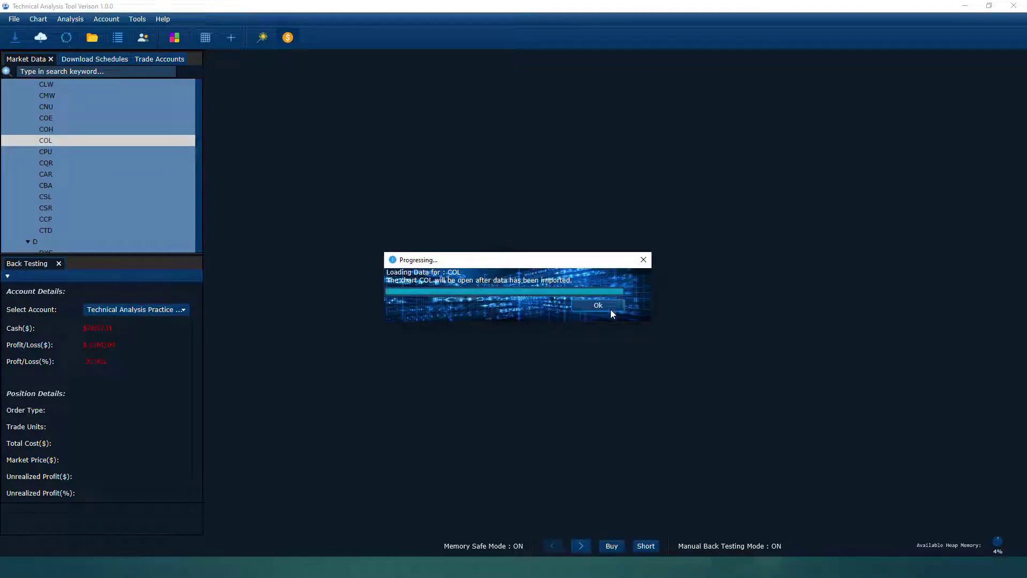
{"action": "left_click", "coordinate": [611, 309]}
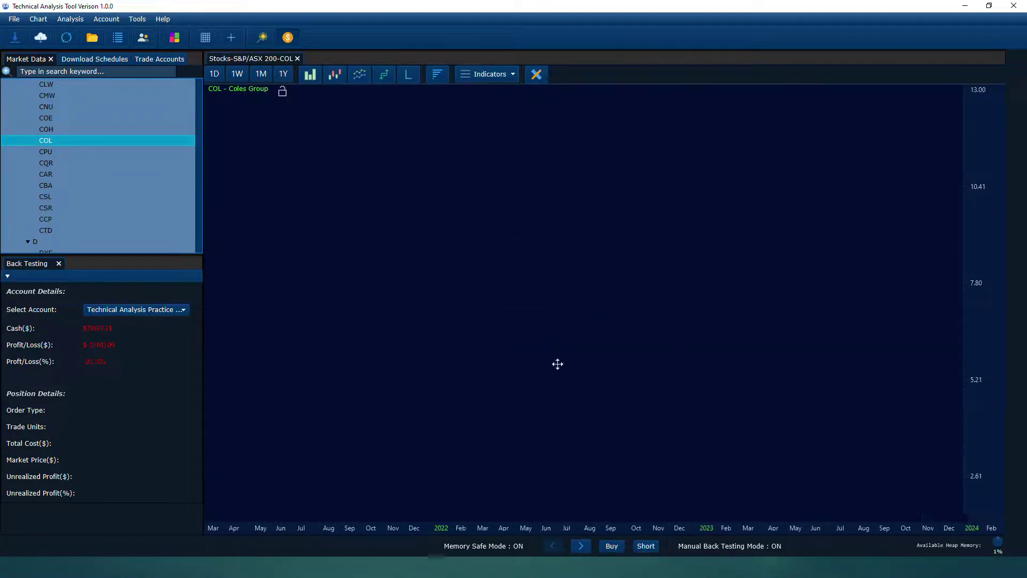
{"action": "left_click_drag", "start_coordinate": [558, 364], "coordinate": [456, 471]}
{"action": "left_click_drag", "start_coordinate": [577, 445], "coordinate": [589, 530]}
{"action": "left_click_drag", "start_coordinate": [572, 379], "coordinate": [522, 507]}
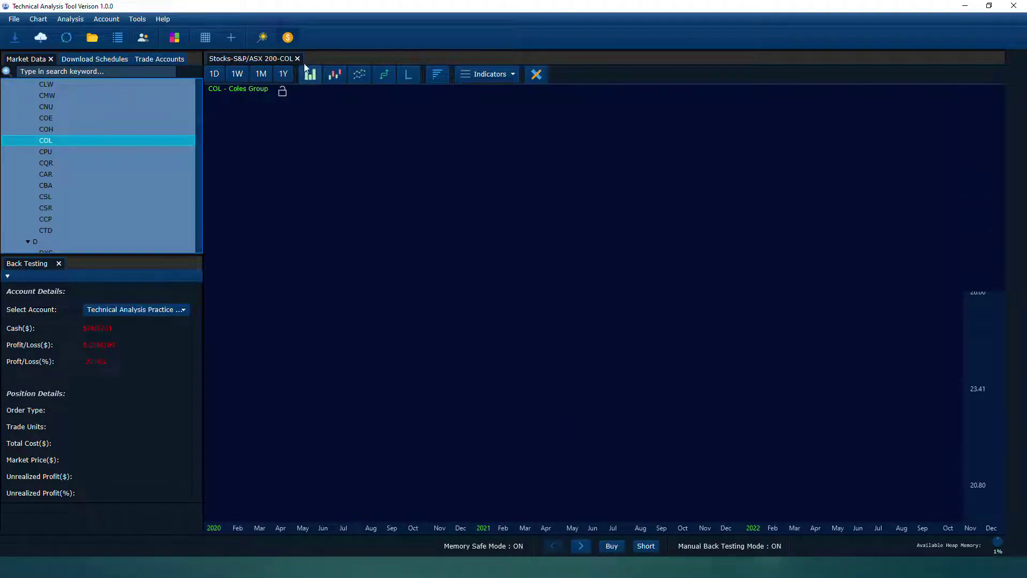
{"action": "left_click", "coordinate": [297, 58]}
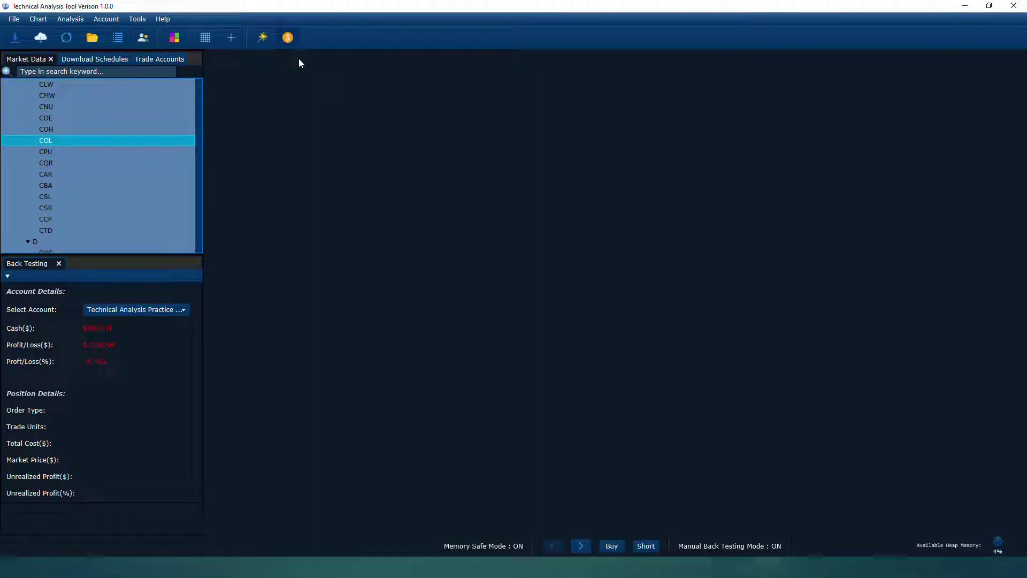
- Open the CPU (Computershare) chart as weekly (1W) candlesticks, with the latest candles in view and free space after them
{"action": "double_click", "coordinate": [60, 152]}
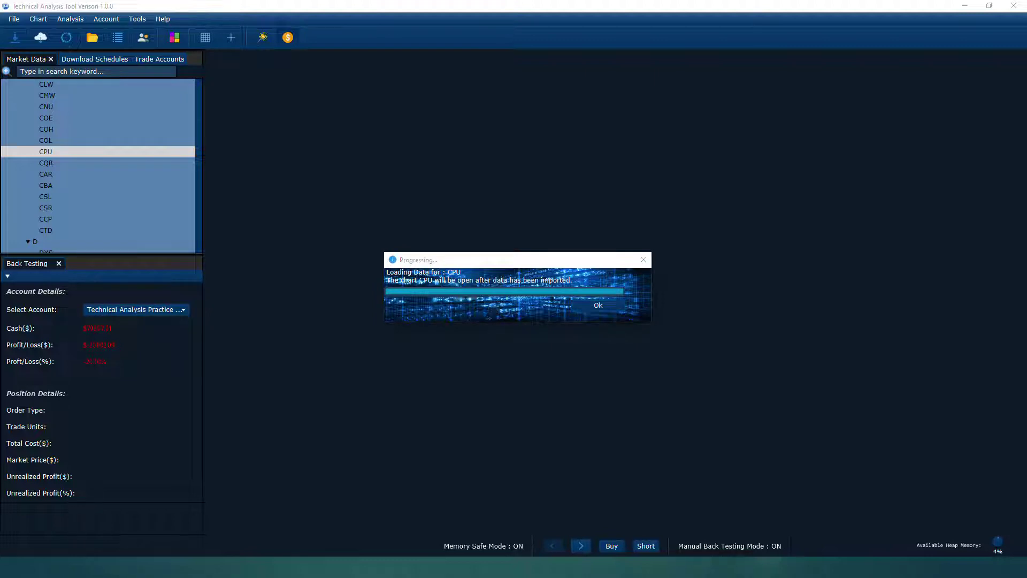
{"action": "left_click", "coordinate": [598, 305]}
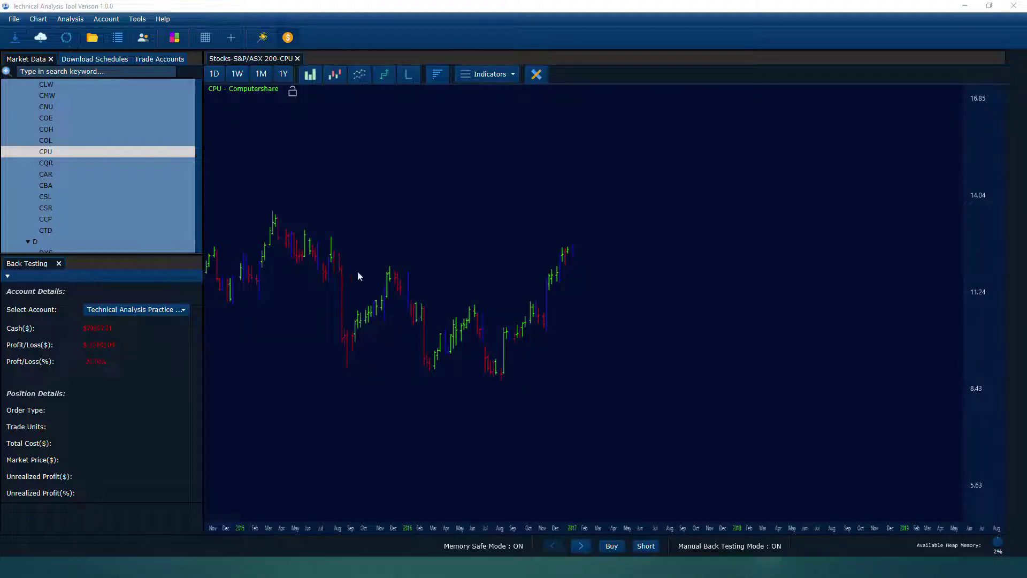
{"action": "left_click", "coordinate": [237, 75]}
{"action": "left_click", "coordinate": [333, 75]}
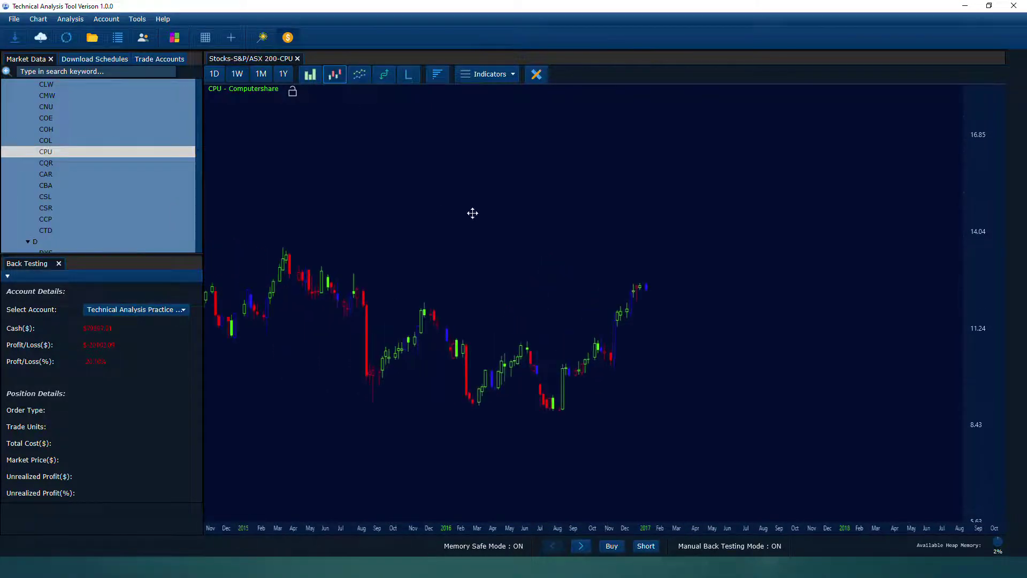
{"action": "left_click_drag", "start_coordinate": [628, 227], "coordinate": [415, 262]}
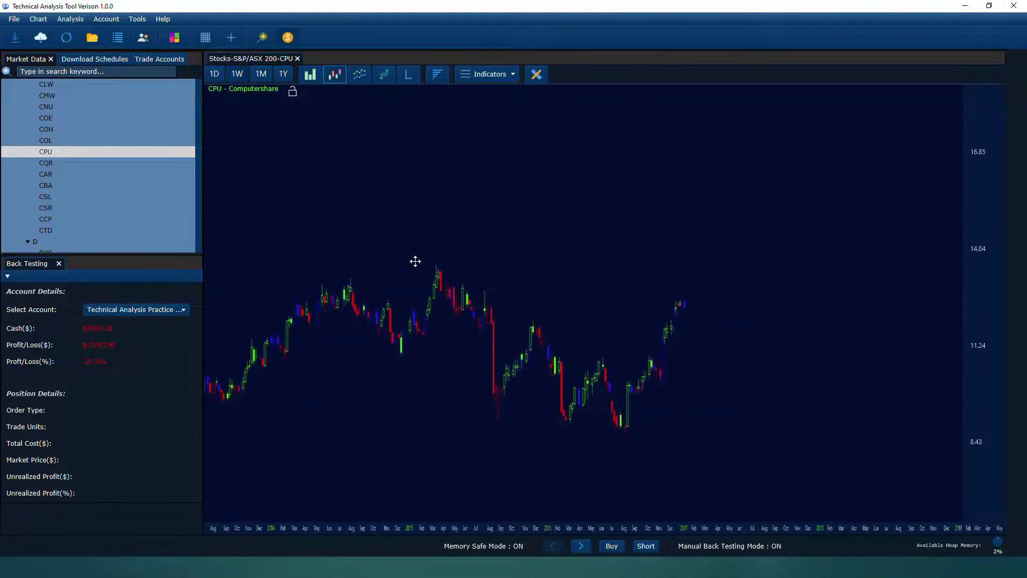
{"action": "left_click_drag", "start_coordinate": [548, 303], "coordinate": [475, 321]}
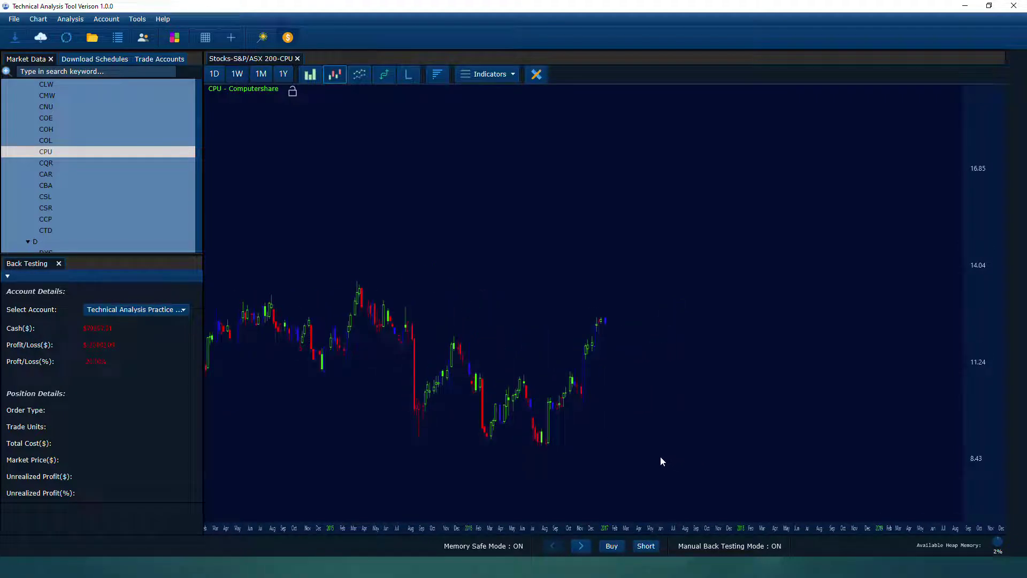
{"action": "left_click_drag", "start_coordinate": [661, 457], "coordinate": [513, 389]}
{"action": "left_click_drag", "start_coordinate": [433, 360], "coordinate": [566, 316]}
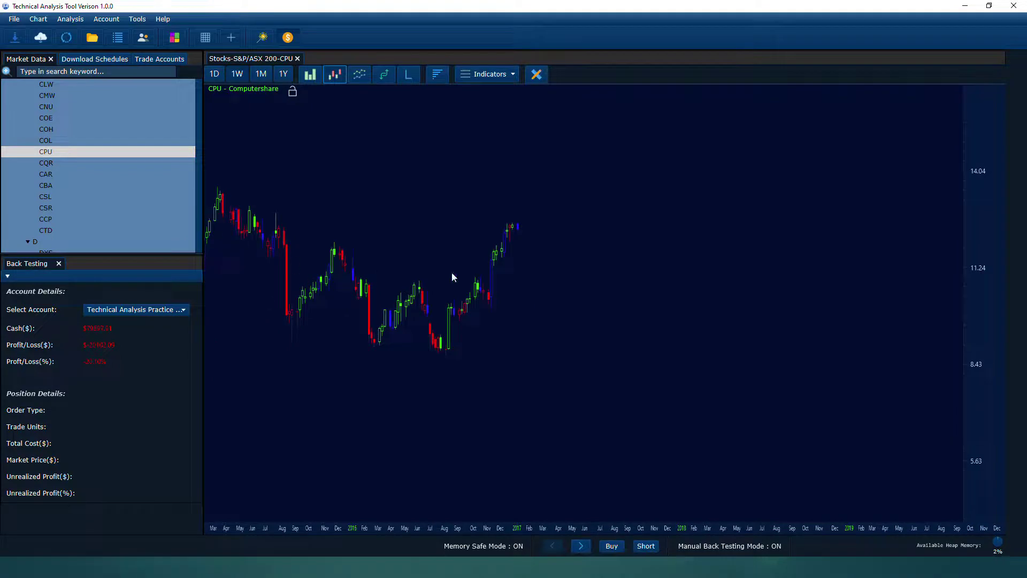
{"action": "left_click_drag", "start_coordinate": [480, 292], "coordinate": [567, 354]}
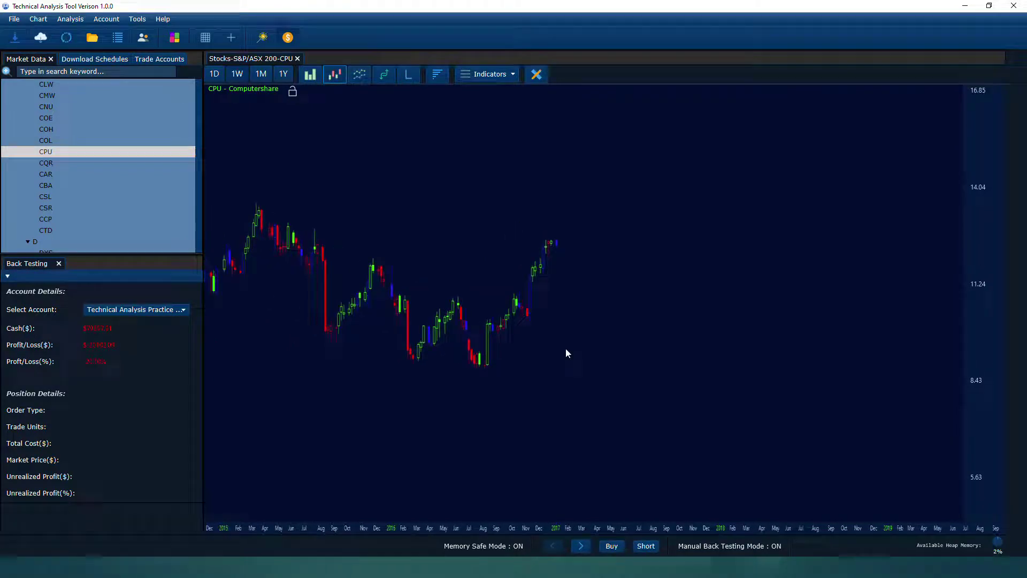
- Back test a long trade on CPU by buying, advancing several weekly candles, and selling the position
{"action": "left_click", "coordinate": [610, 546]}
{"action": "left_click", "coordinate": [583, 547]}
{"action": "left_click", "coordinate": [583, 547]}
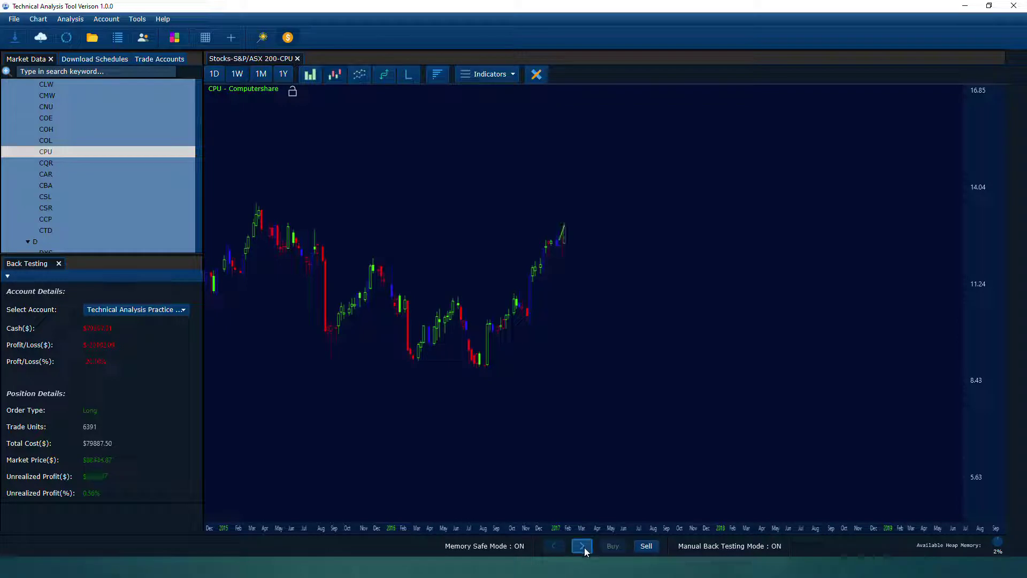
{"action": "left_click", "coordinate": [584, 547]}
{"action": "left_click", "coordinate": [584, 547]}
{"action": "left_click", "coordinate": [583, 547]}
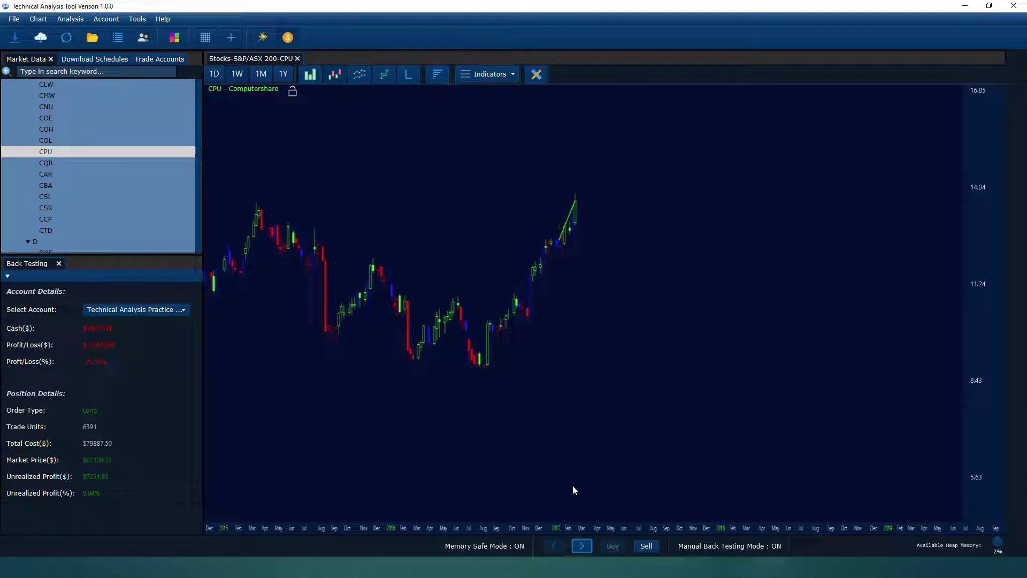
{"action": "left_click", "coordinate": [646, 546]}
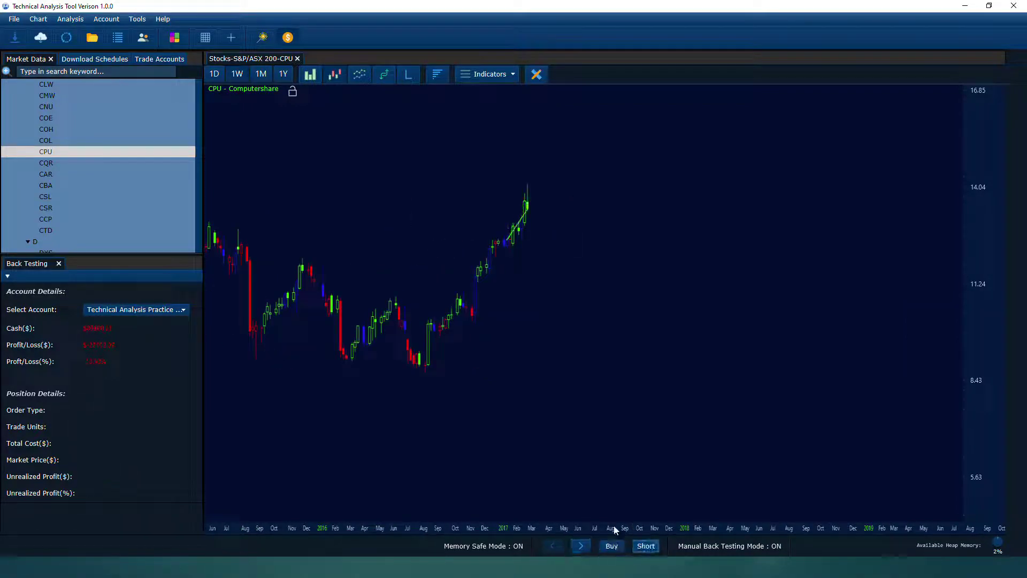
- Add the Moving Average Convergence and Divergence (MACD) indicator to the weekly CPU chart
{"action": "left_click_drag", "start_coordinate": [527, 153], "coordinate": [580, 234]}
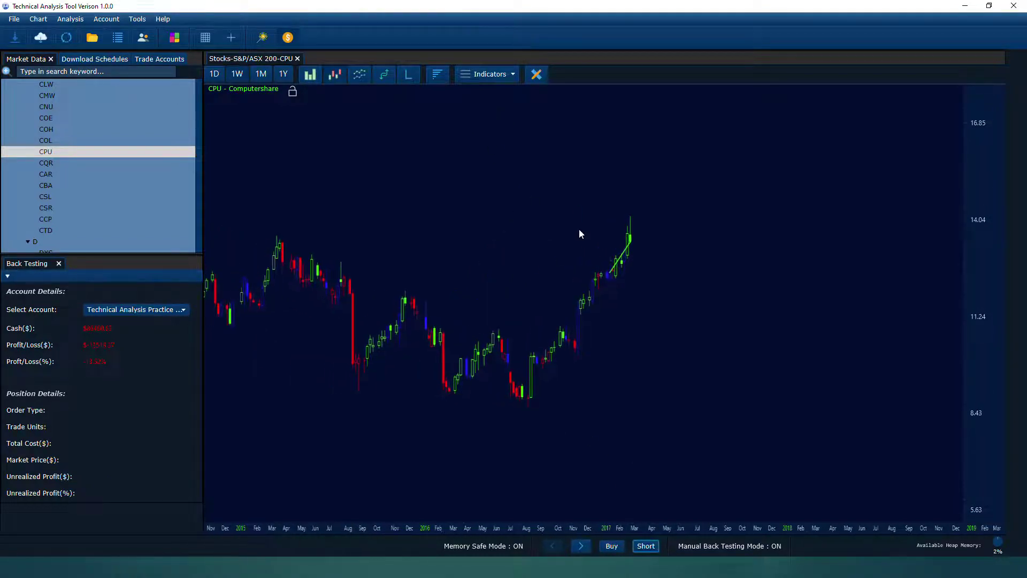
{"action": "scroll", "coordinate": [947, 321], "scroll_direction": "down", "scroll_amount": 3}
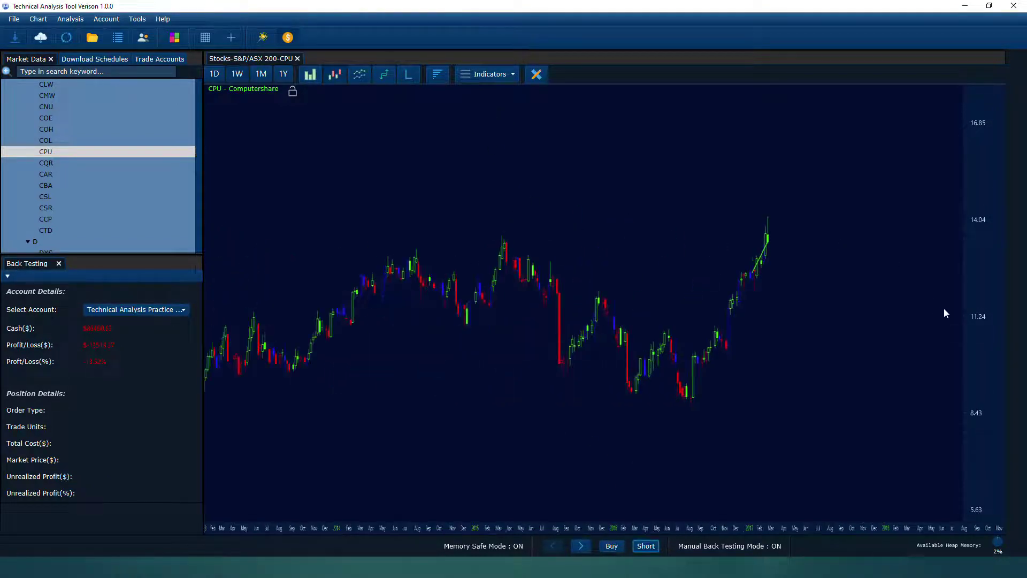
{"action": "left_click_drag", "start_coordinate": [908, 298], "coordinate": [658, 303]}
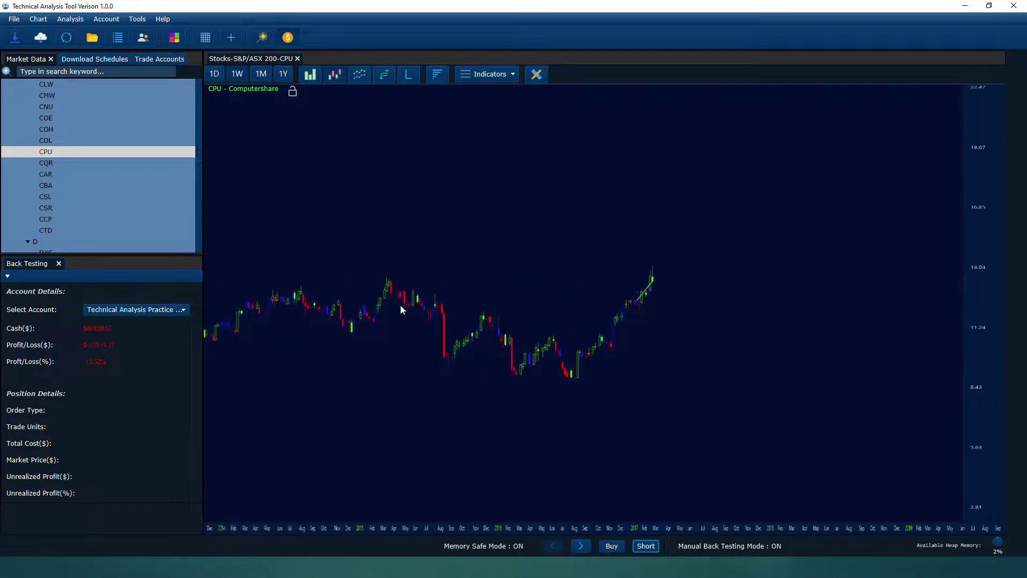
{"action": "left_click", "coordinate": [488, 75]}
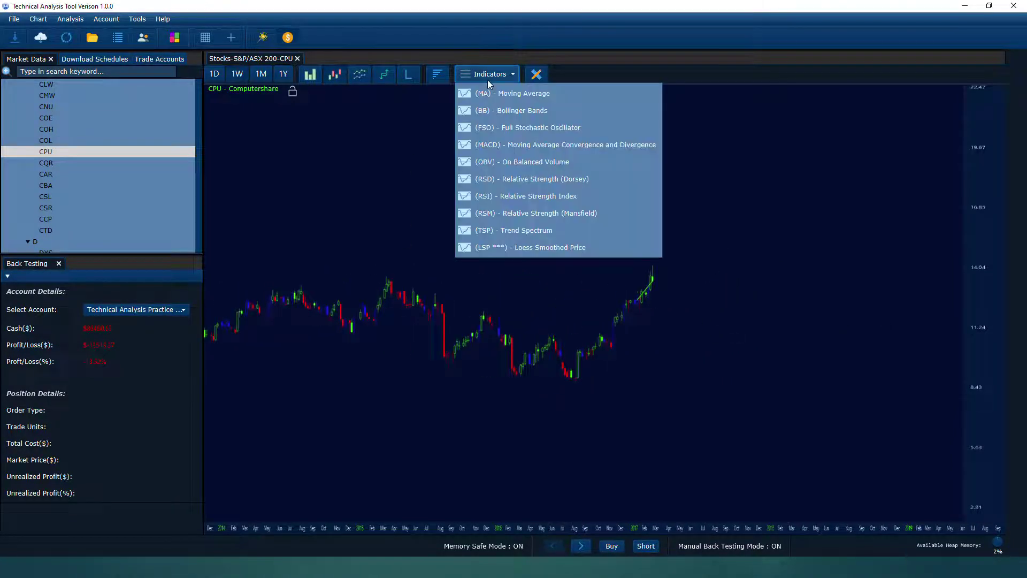
{"action": "left_click", "coordinate": [496, 144]}
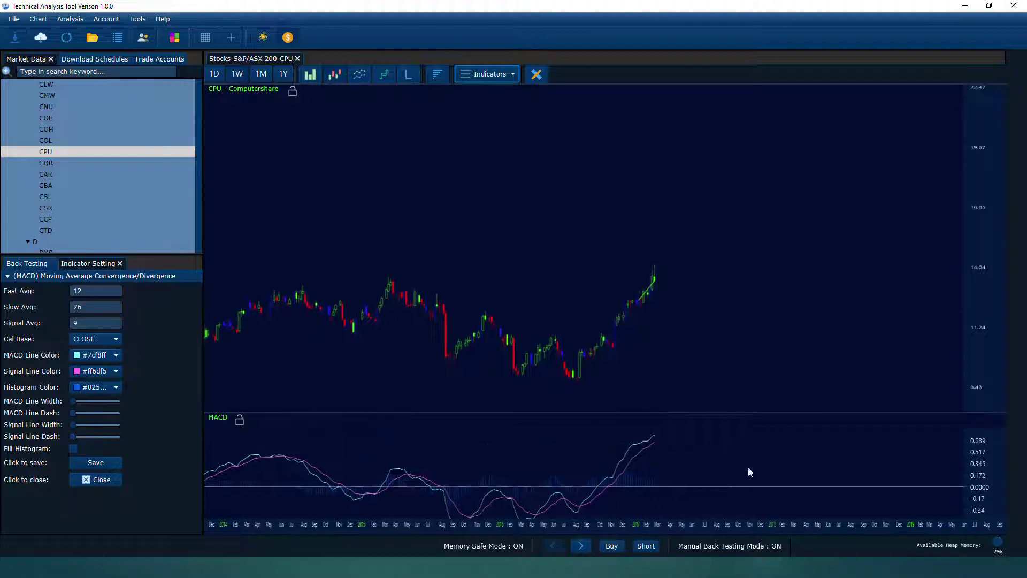
- Add the Relative Strength Index (RSI) indicator to the weekly CPU chart with average 14, over bought 70 and over sold 30
{"action": "left_click", "coordinate": [488, 75]}
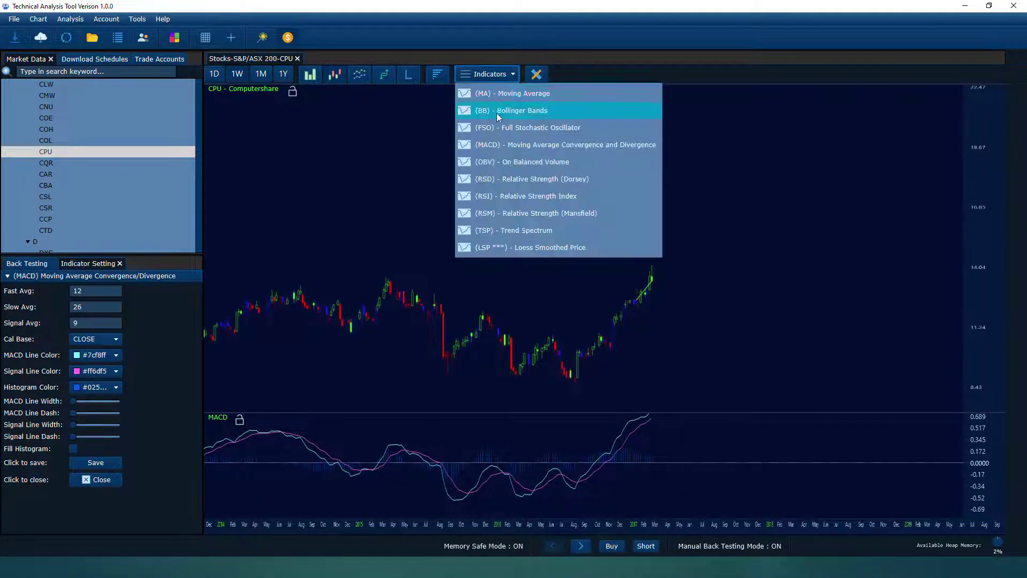
{"action": "left_click", "coordinate": [495, 197]}
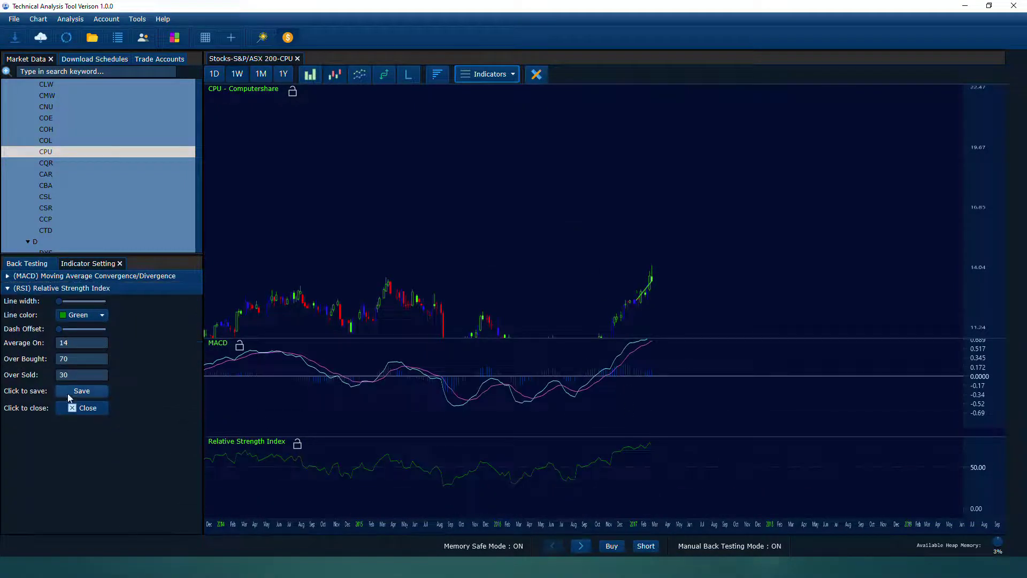
{"action": "left_click_drag", "start_coordinate": [71, 375], "coordinate": [38, 375]}
{"action": "key", "text": "Return"}
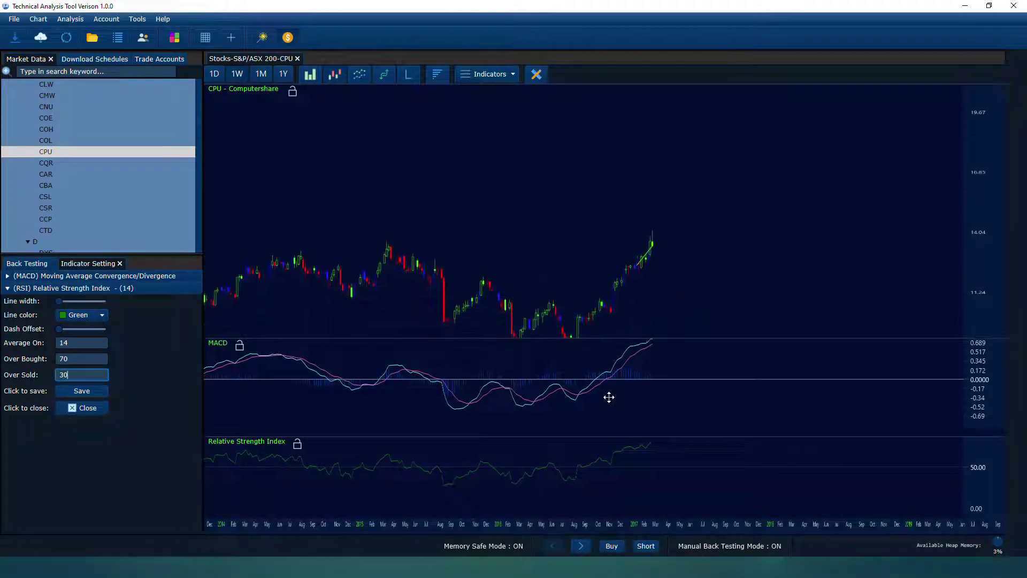
- Draw a straight trend line beneath the rising CPU candles, from the August 2016 low to beyond the latest candle
{"action": "left_click", "coordinate": [536, 74]}
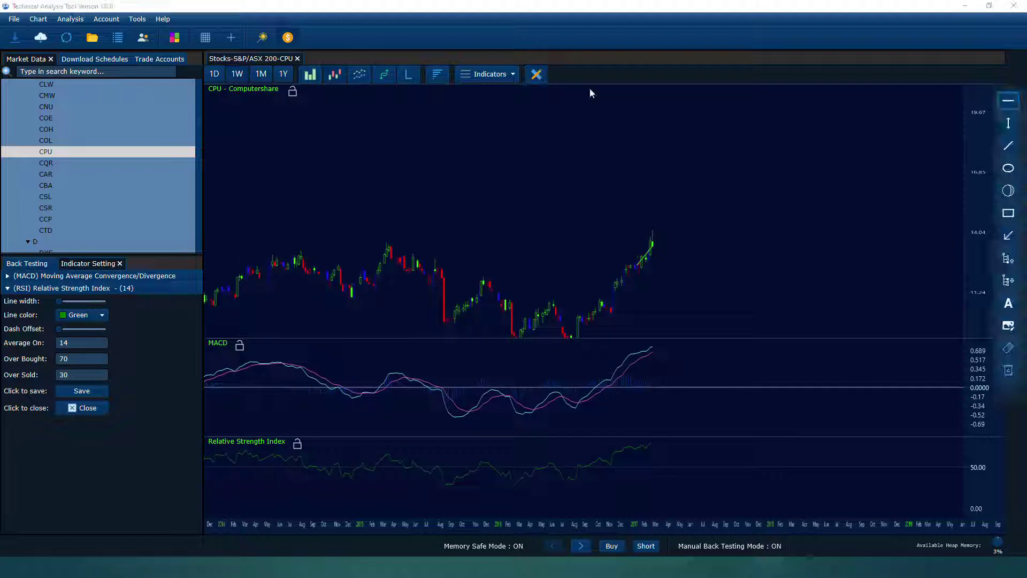
{"action": "left_click", "coordinate": [1009, 145]}
{"action": "left_click_drag", "start_coordinate": [907, 176], "coordinate": [909, 176]}
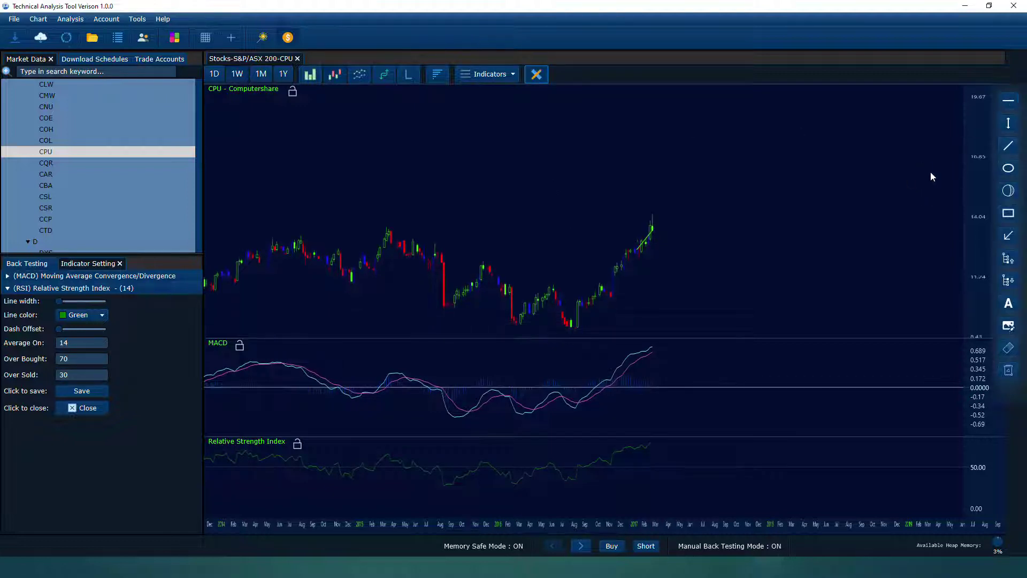
{"action": "left_click_drag", "start_coordinate": [800, 231], "coordinate": [773, 231]}
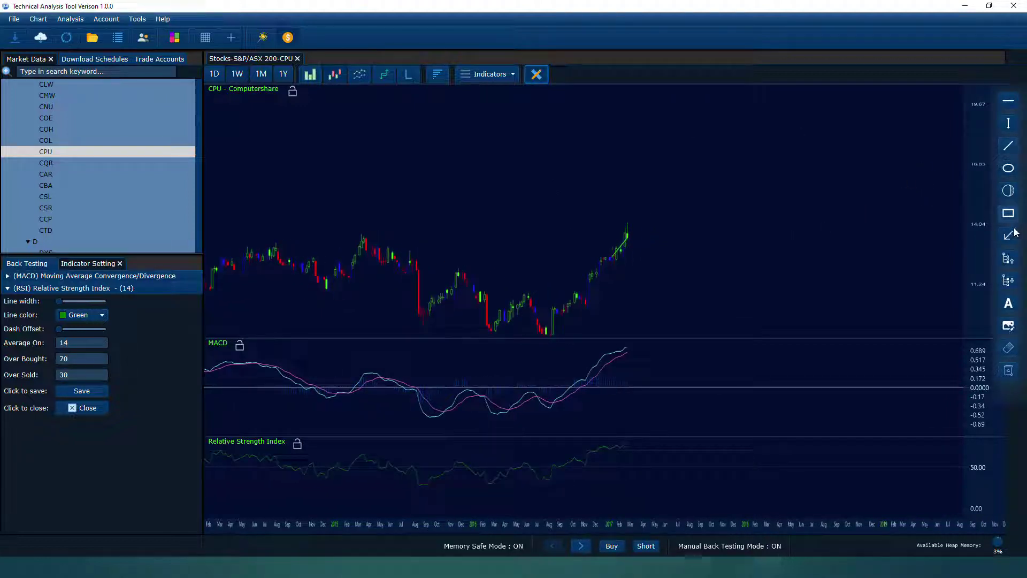
{"action": "left_click_drag", "start_coordinate": [828, 212], "coordinate": [826, 194]}
{"action": "left_click", "coordinate": [1009, 153]}
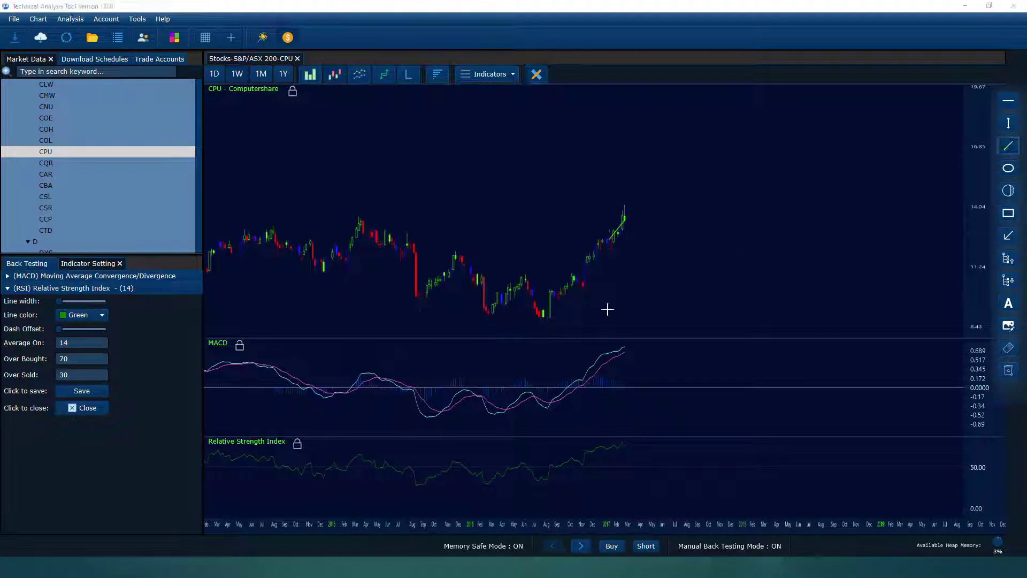
{"action": "left_click", "coordinate": [550, 321]}
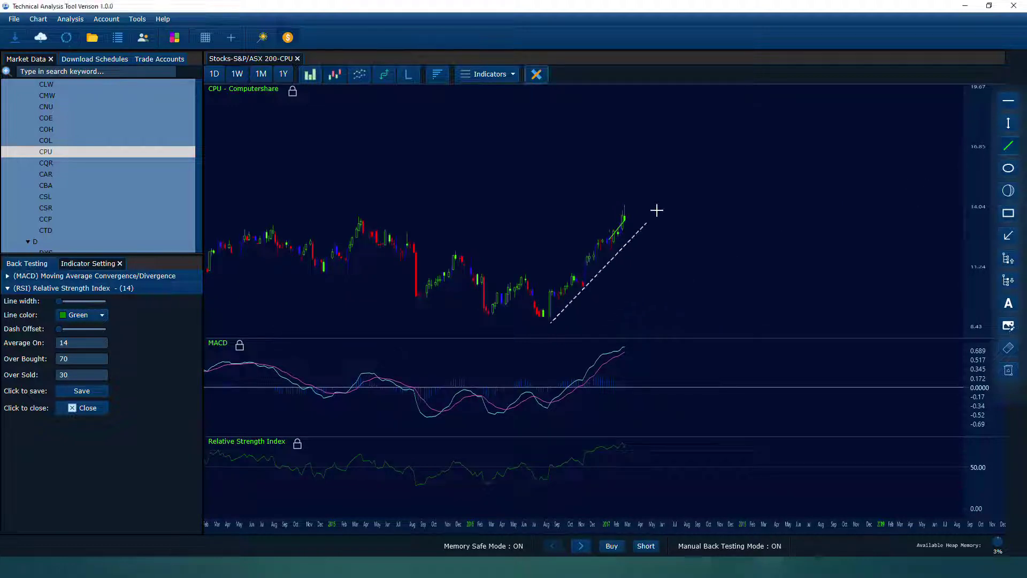
{"action": "left_click", "coordinate": [694, 175]}
{"action": "left_click_drag", "start_coordinate": [760, 209], "coordinate": [759, 203]}
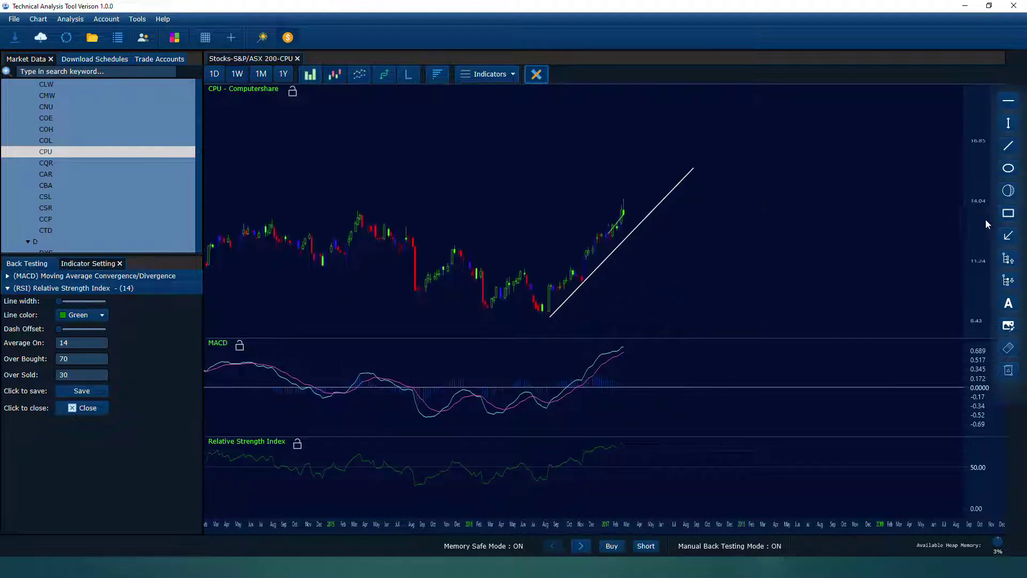
{"action": "left_click_drag", "start_coordinate": [985, 220], "coordinate": [983, 232]}
{"action": "left_click_drag", "start_coordinate": [517, 243], "coordinate": [565, 246]}
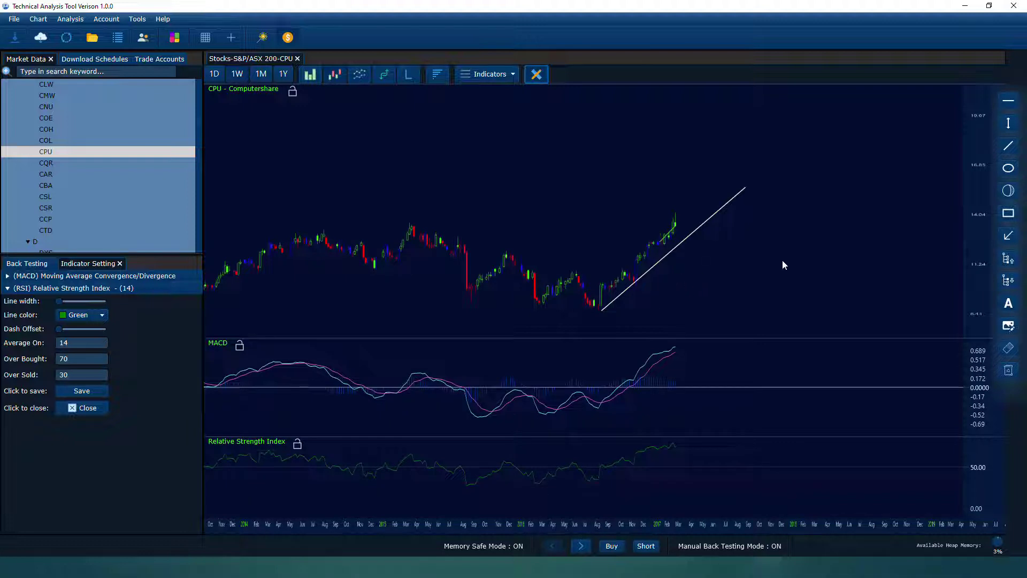
{"action": "left_click_drag", "start_coordinate": [782, 261], "coordinate": [740, 257]}
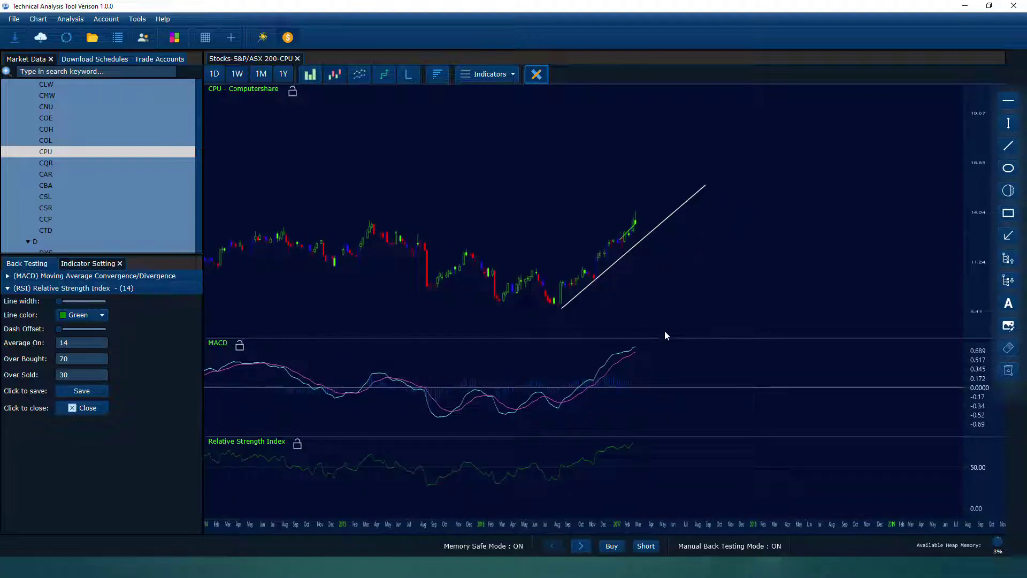
- Add Bollinger Bands (BB) to the CPU price chart and advance the back test by a few weekly candles
{"action": "left_click", "coordinate": [480, 80]}
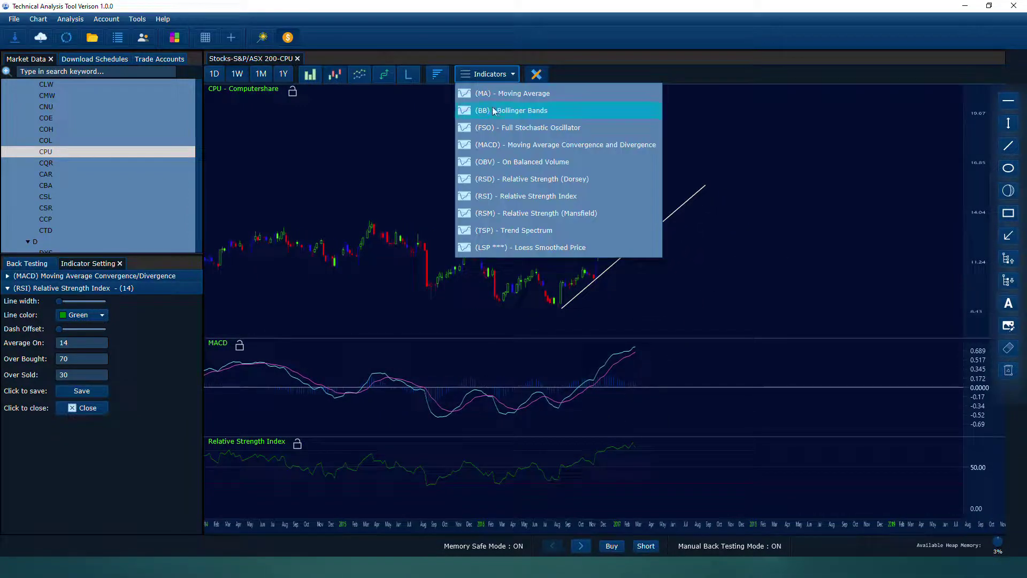
{"action": "left_click", "coordinate": [494, 109]}
{"action": "left_click", "coordinate": [585, 547]}
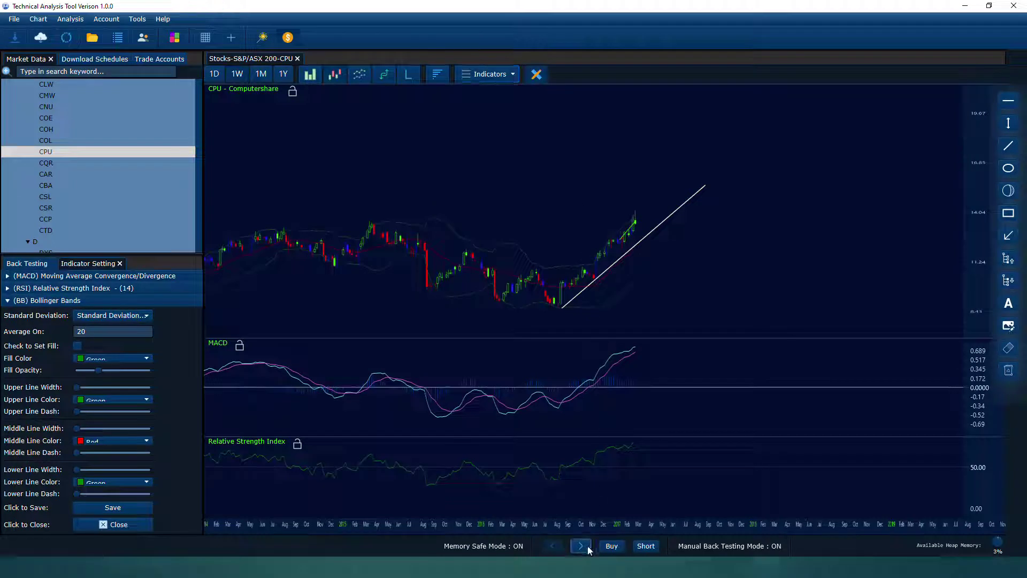
{"action": "left_click", "coordinate": [586, 547]}
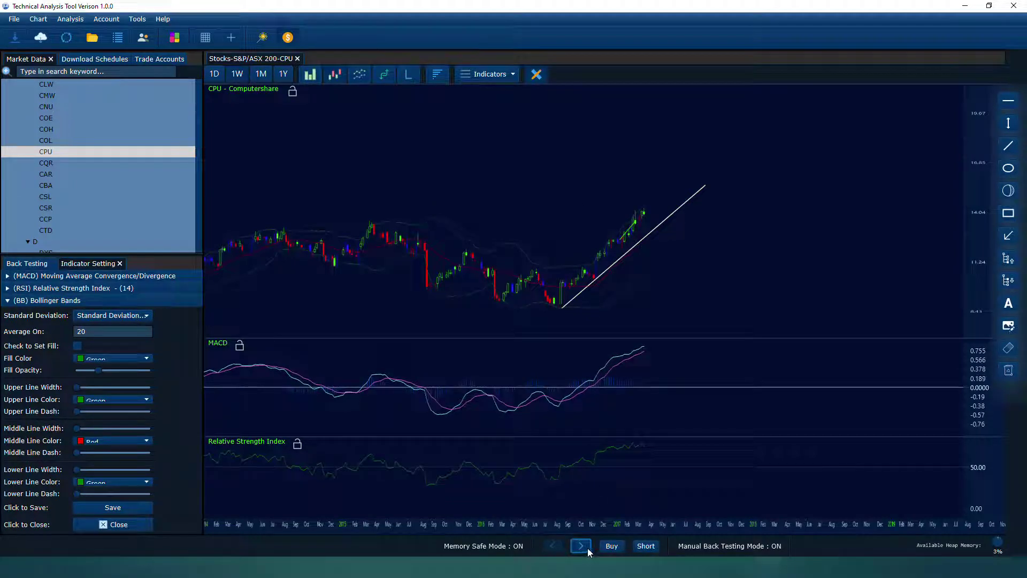
- Back test a short trade on CPU by shorting, advancing several weekly candles, and covering the position
{"action": "left_click", "coordinate": [582, 547]}
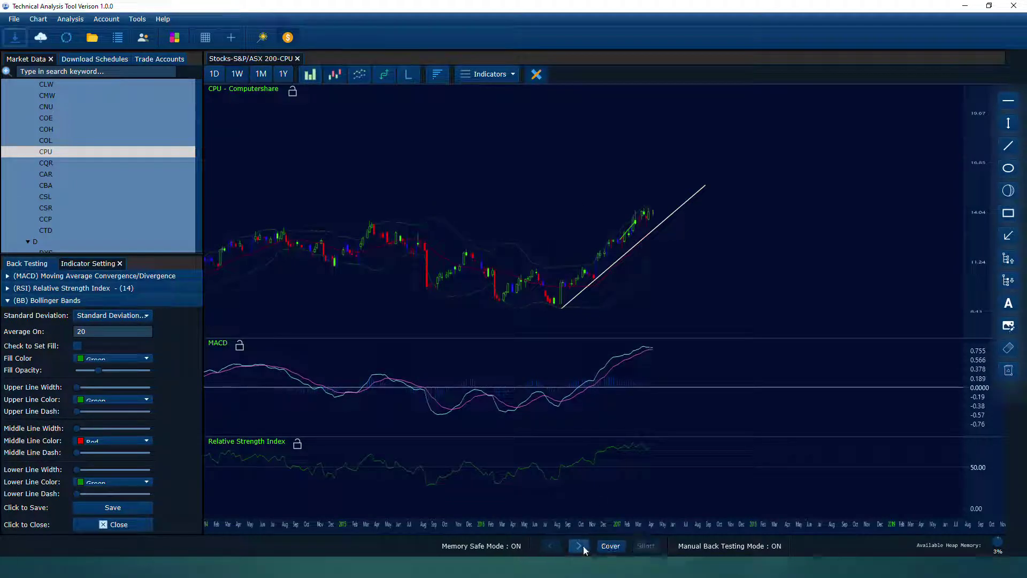
{"action": "left_click", "coordinate": [583, 547]}
{"action": "left_click", "coordinate": [582, 547]}
{"action": "left_click", "coordinate": [580, 548]}
{"action": "left_click", "coordinate": [610, 550]}
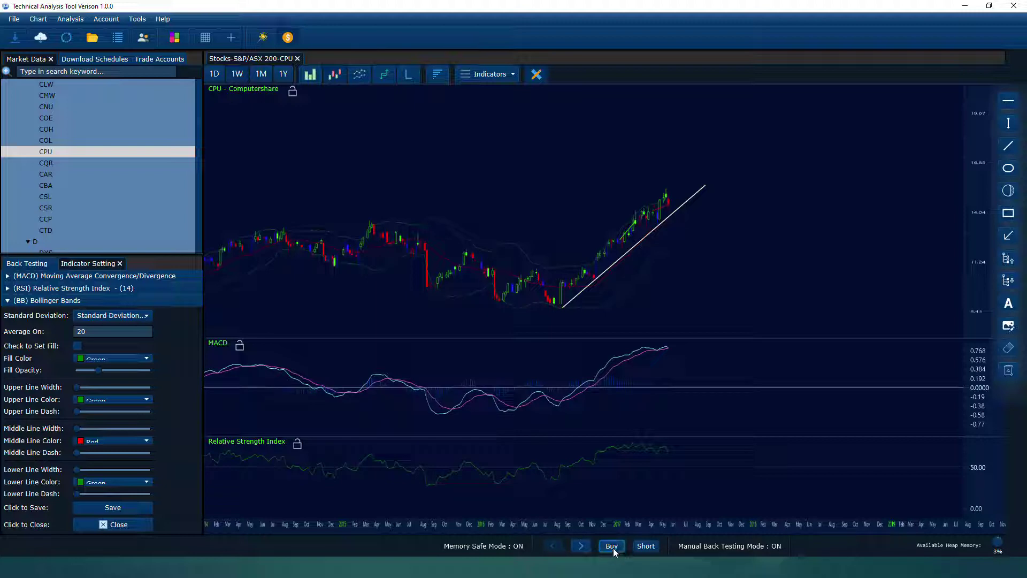
- Open a long trade on CPU near the trend line and advance the chart by several weekly candles
{"action": "left_click", "coordinate": [611, 547]}
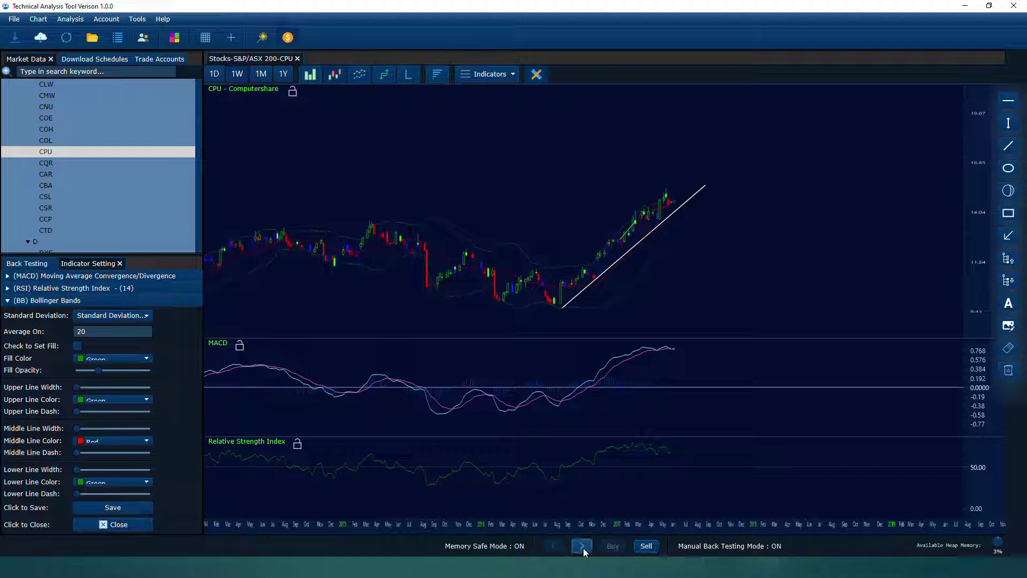
{"action": "left_click", "coordinate": [583, 548]}
{"action": "left_click", "coordinate": [583, 546]}
{"action": "left_click", "coordinate": [583, 547]}
{"action": "left_click", "coordinate": [583, 547]}
{"action": "left_click_drag", "start_coordinate": [741, 273], "coordinate": [718, 278]}
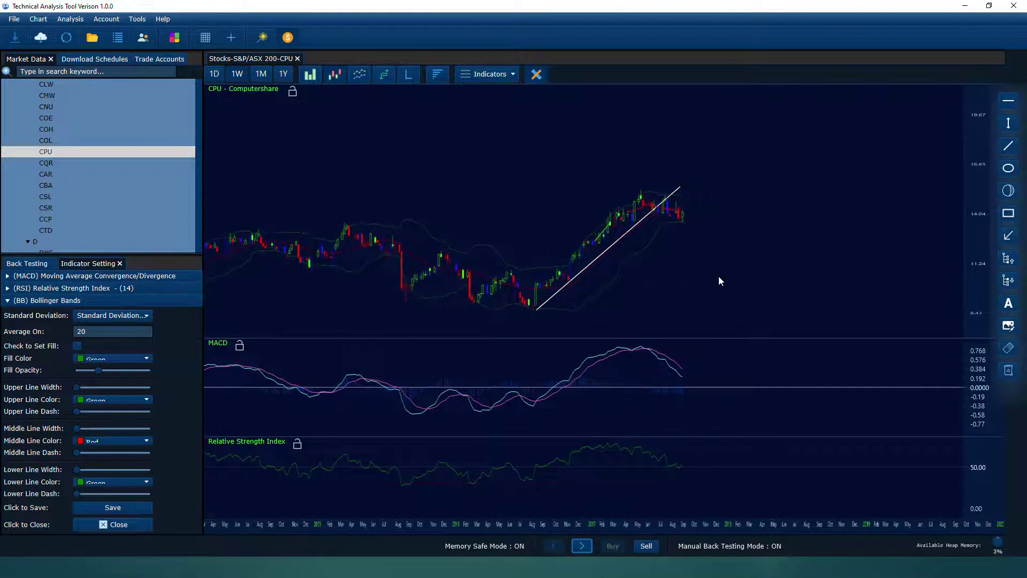